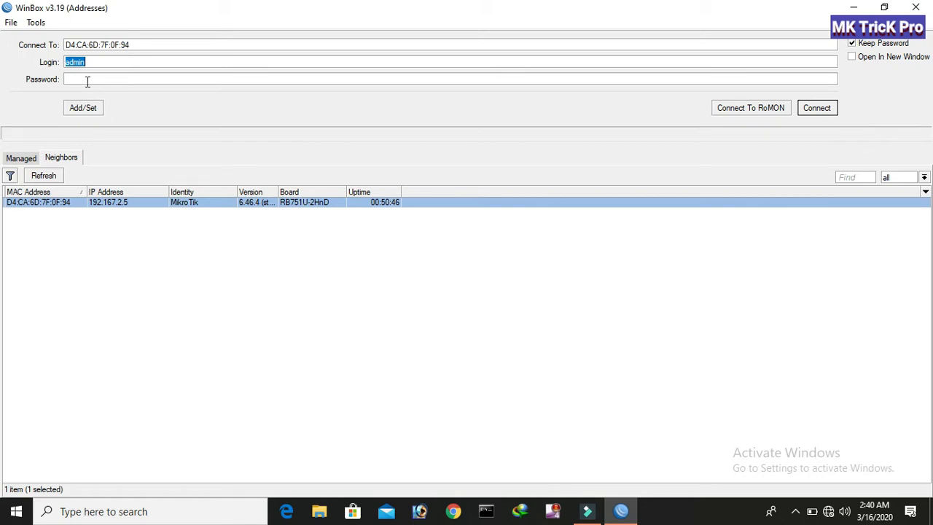
# Enter admin as the login name and connect to the MikroTik router by its MAC address.
pyautogui.click(104, 62)
pyautogui.doubleClick(100, 62)
pyautogui.write('a')
pyautogui.click(817, 108)
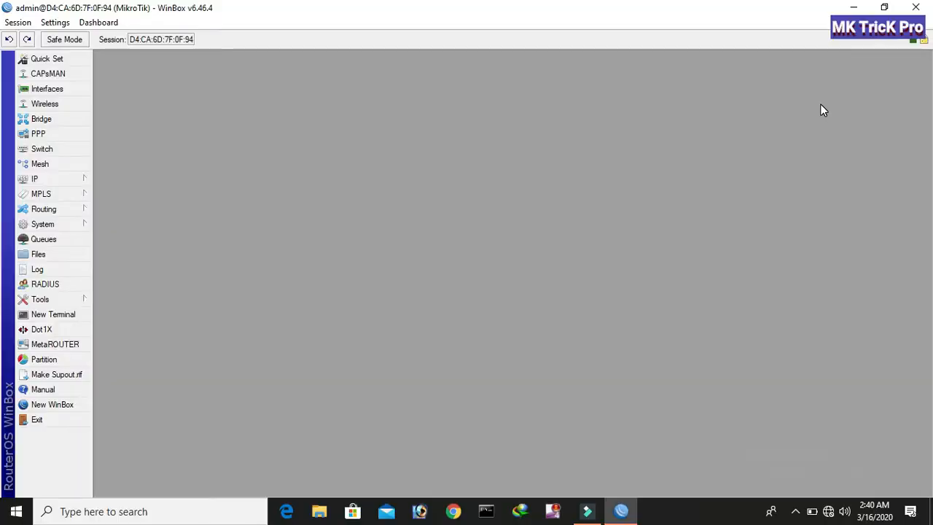
# Review the PPP Interface, PPPoE Servers, Secrets, Profiles and Active Connections lists, then expand the IP menu.
pyautogui.click(42, 134)
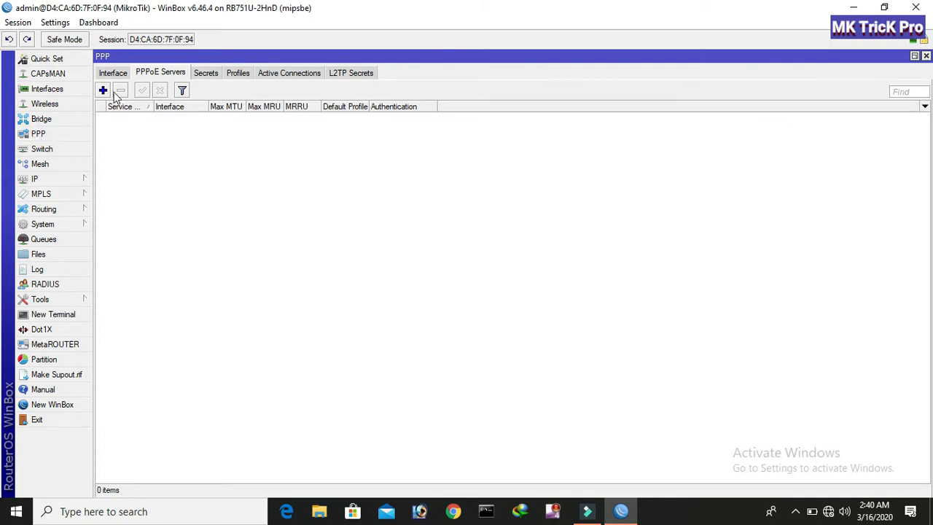
pyautogui.click(114, 73)
pyautogui.click(173, 75)
pyautogui.click(205, 75)
pyautogui.click(239, 75)
pyautogui.click(282, 74)
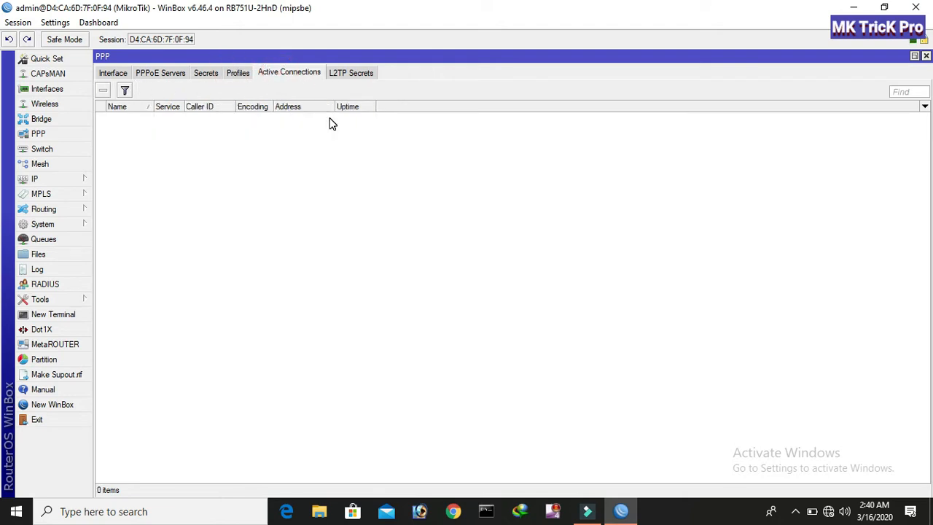
pyautogui.click(926, 56)
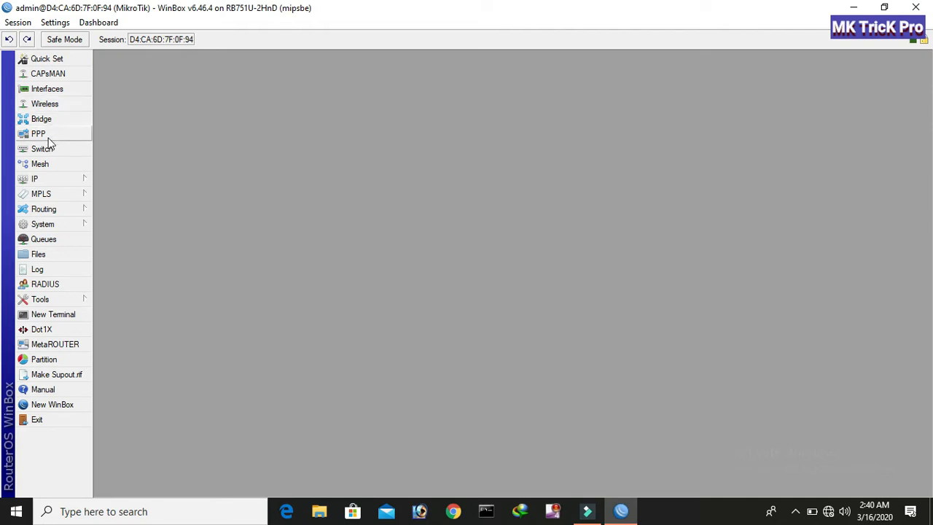
pyautogui.click(45, 179)
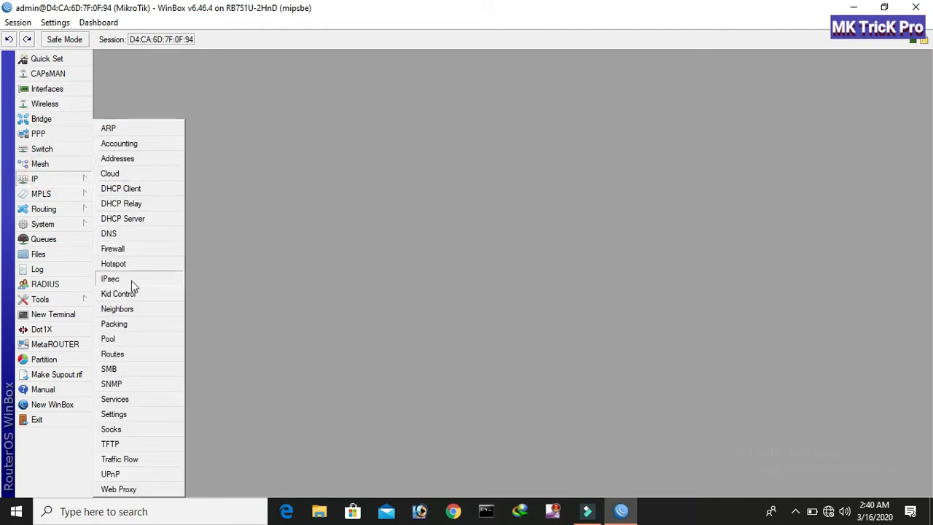
# In IP Pool, add a pool named 512Kbps with addresses 10.10.2.0/24.
pyautogui.click(116, 339)
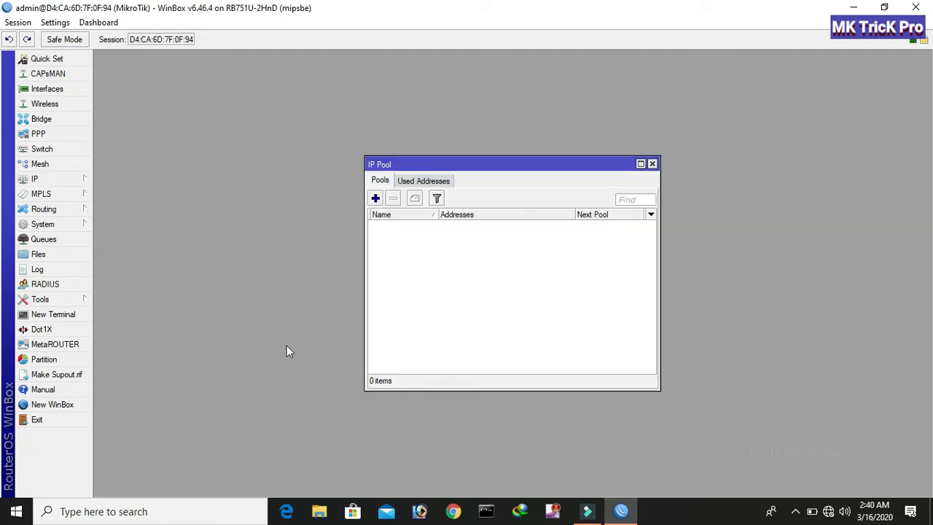
pyautogui.click(435, 185)
pyautogui.click(383, 184)
pyautogui.click(376, 198)
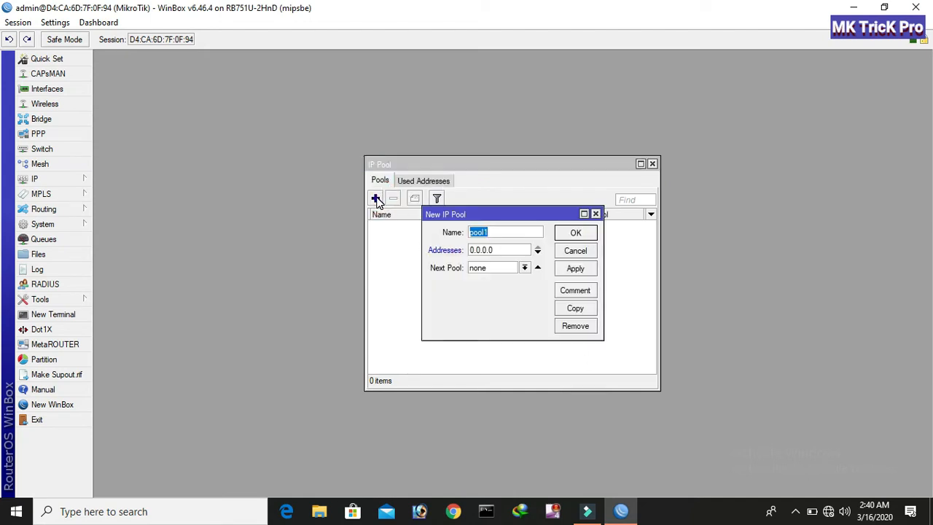
pyautogui.moveTo(501, 232); pyautogui.dragTo(470, 233)
pyautogui.write('512Kbps')
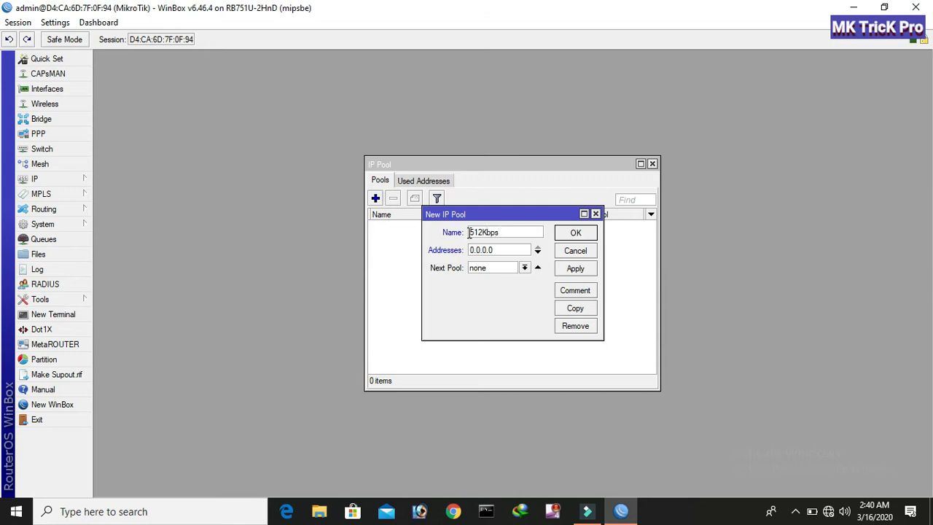
pyautogui.click(463, 252)
pyautogui.write('10.10.2')
pyautogui.click(567, 267)
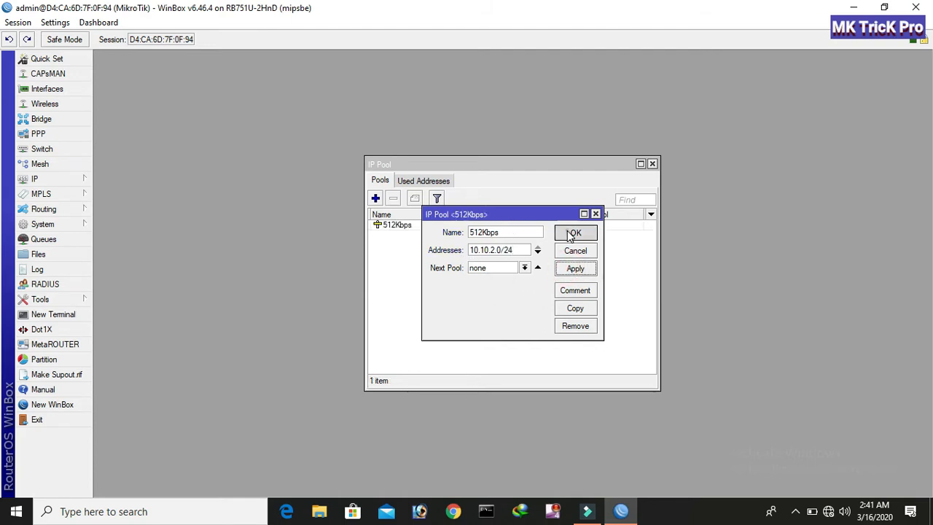
pyautogui.click(571, 233)
# Add a pool named 1Mbps with addresses 10.10.3.0/24.
pyautogui.click(375, 198)
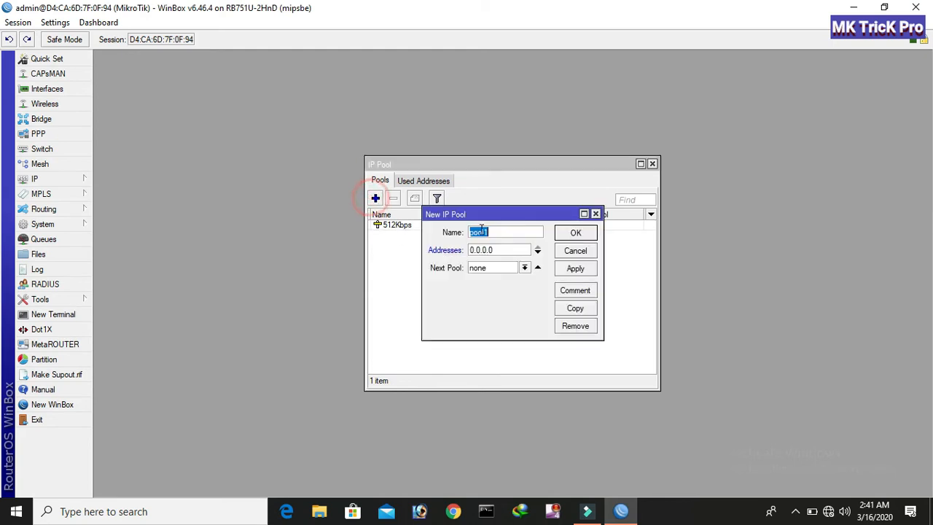
pyautogui.write('1Mbps')
pyautogui.click(500, 249)
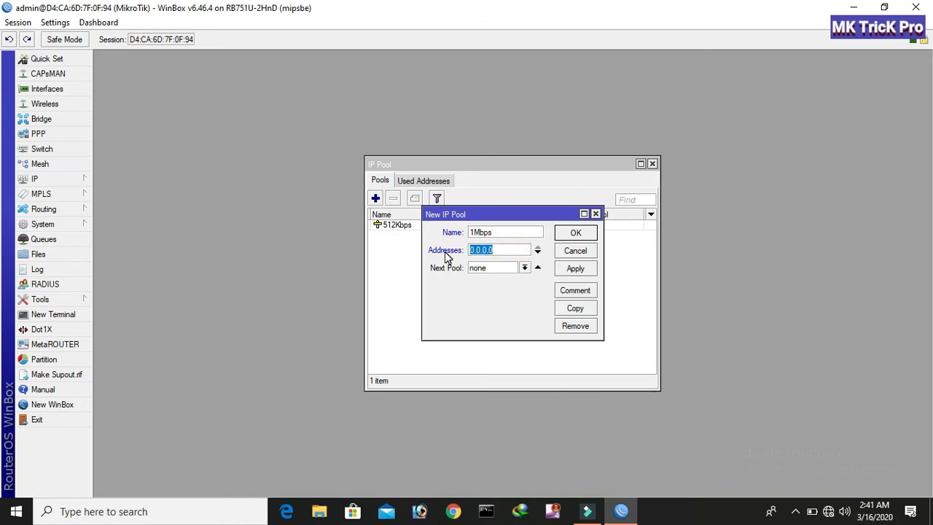
pyautogui.write('10.10.3.0')
pyautogui.click(576, 269)
pyautogui.click(577, 232)
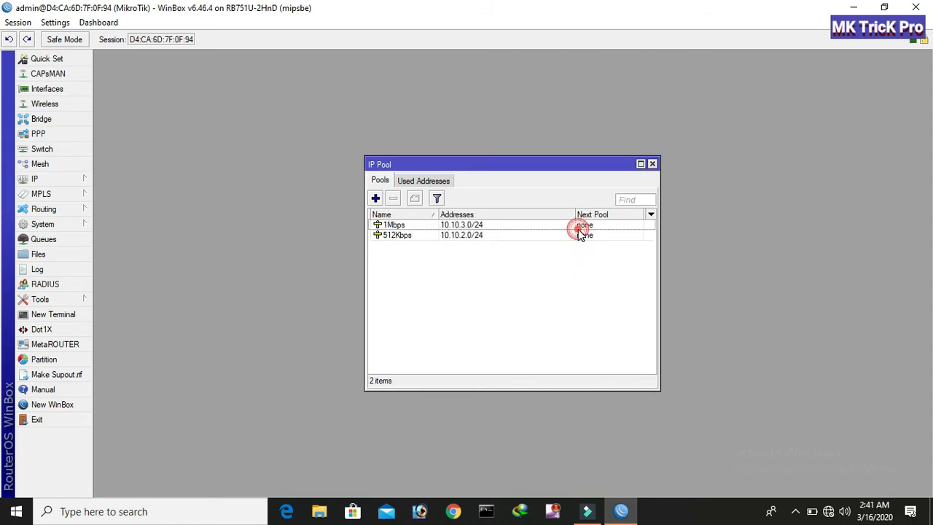
# Add a pool named 5Mbps with addresses 10.10.5.0/24.
pyautogui.click(376, 198)
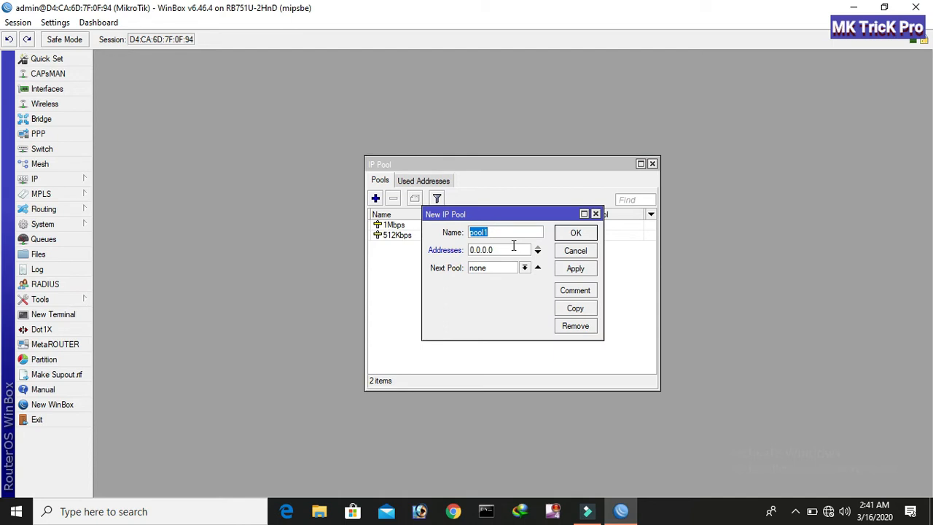
pyautogui.write('5Mbps')
pyautogui.moveTo(508, 248); pyautogui.dragTo(462, 248)
pyautogui.write('10.10.5.0/24')
pyautogui.click(573, 268)
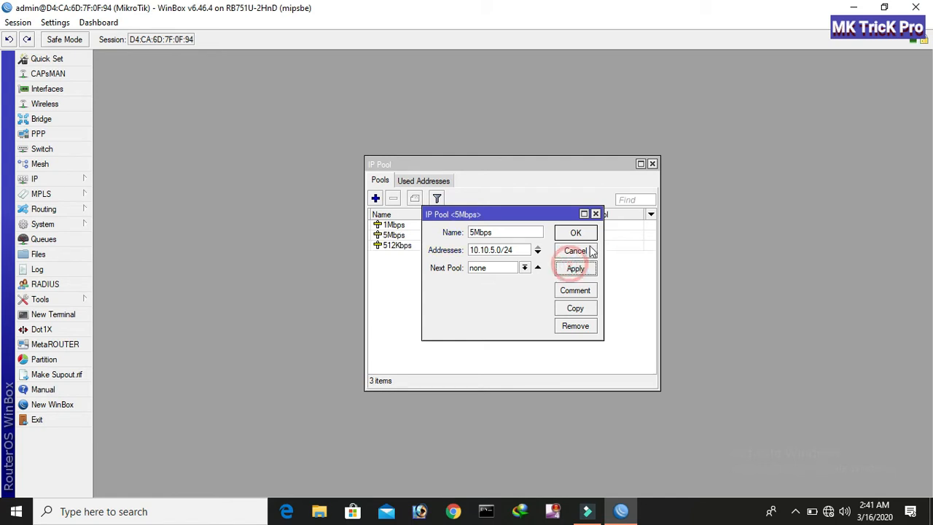
pyautogui.click(580, 233)
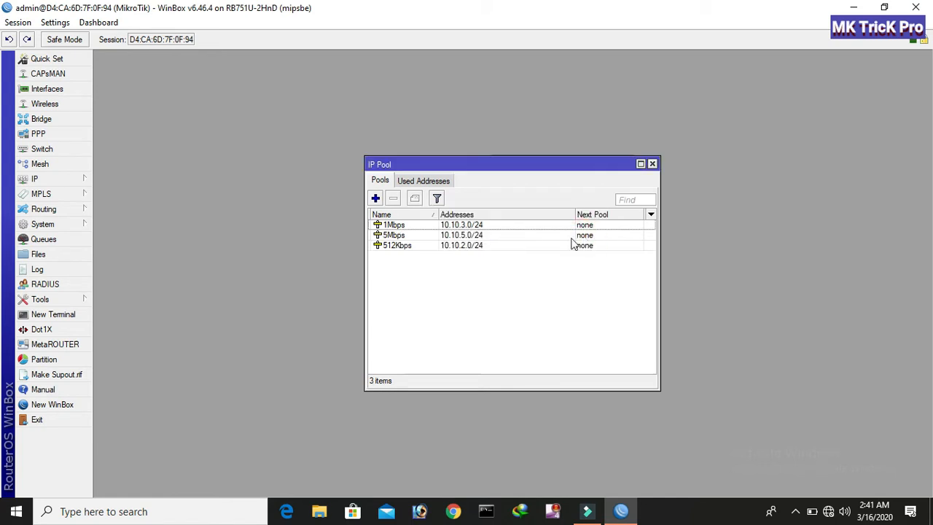
# Add a pool named 10Mbps with addresses 10.10.10.0/24, check Used Addresses, and close the pool list.
pyautogui.click(375, 198)
pyautogui.write('10Mbps')
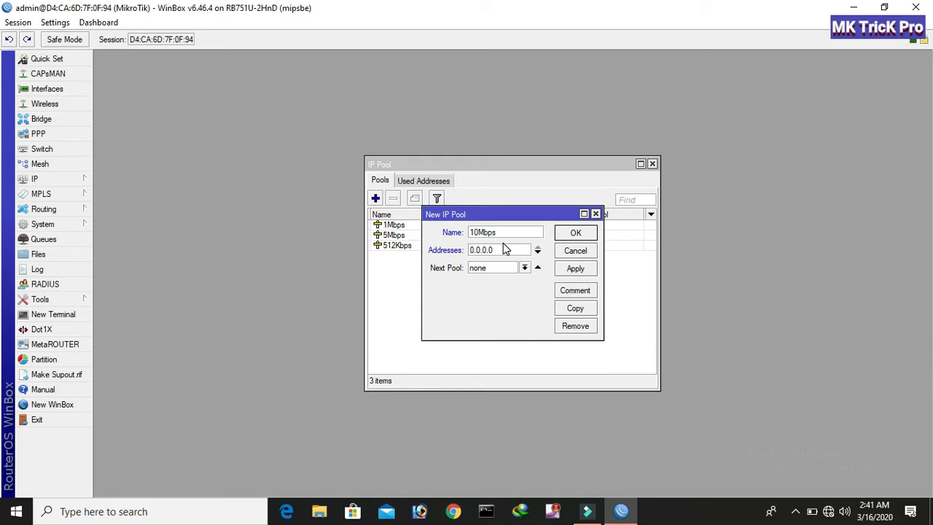
pyautogui.doubleClick(503, 249)
pyautogui.write('10.10.10.0/24')
pyautogui.click(575, 268)
pyautogui.click(575, 232)
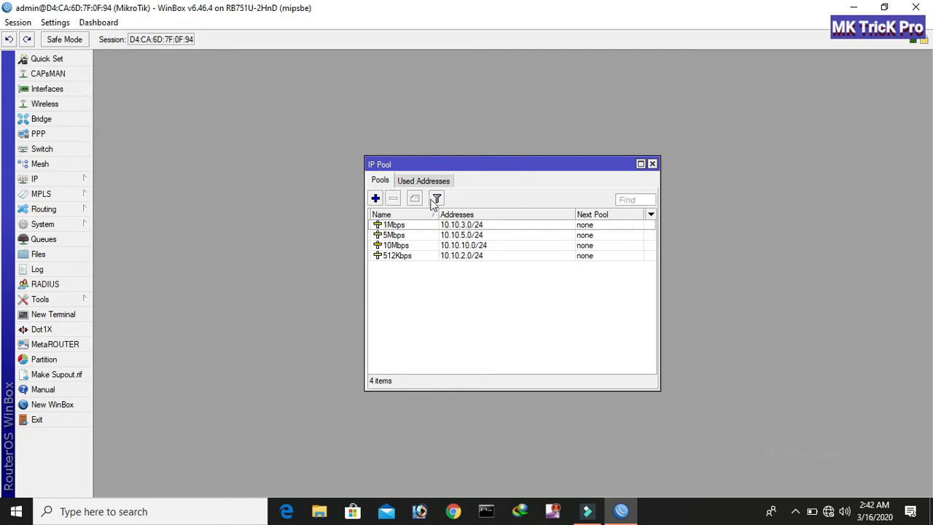
pyautogui.click(414, 183)
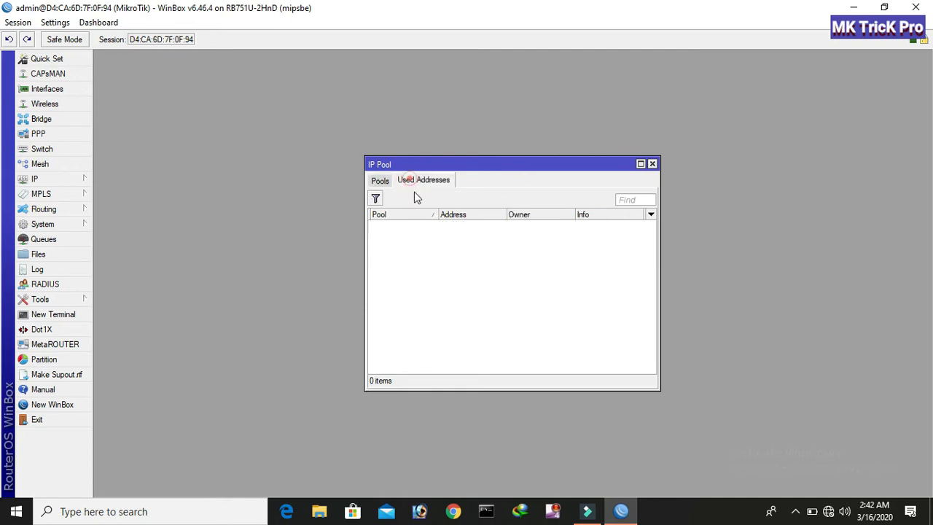
pyautogui.click(652, 164)
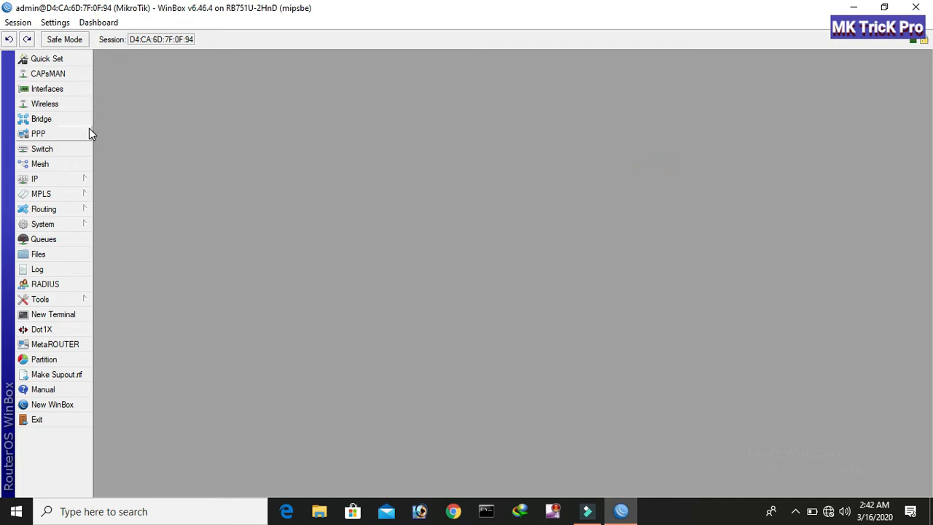
# Start a new PPP profile named 512Kbps.
pyautogui.click(42, 135)
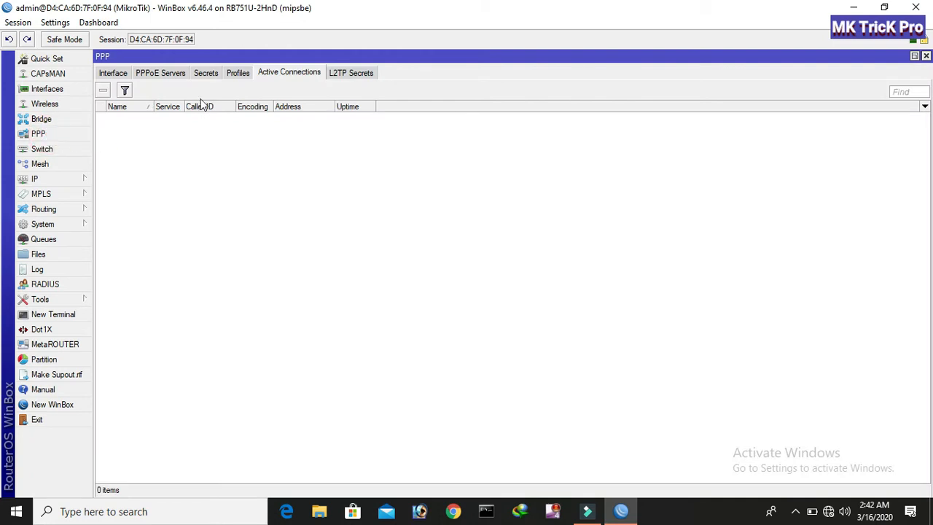
pyautogui.click(115, 73)
pyautogui.click(149, 73)
pyautogui.click(205, 73)
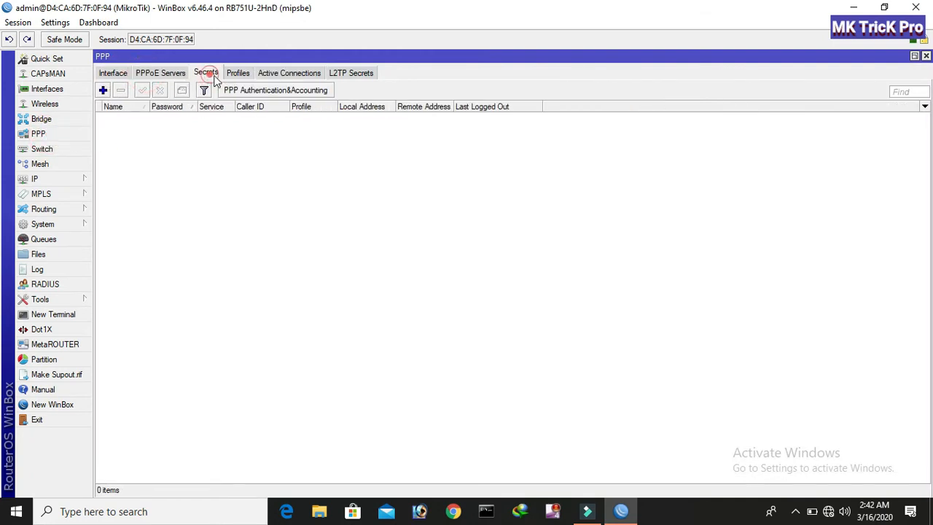
pyautogui.click(241, 73)
pyautogui.click(294, 74)
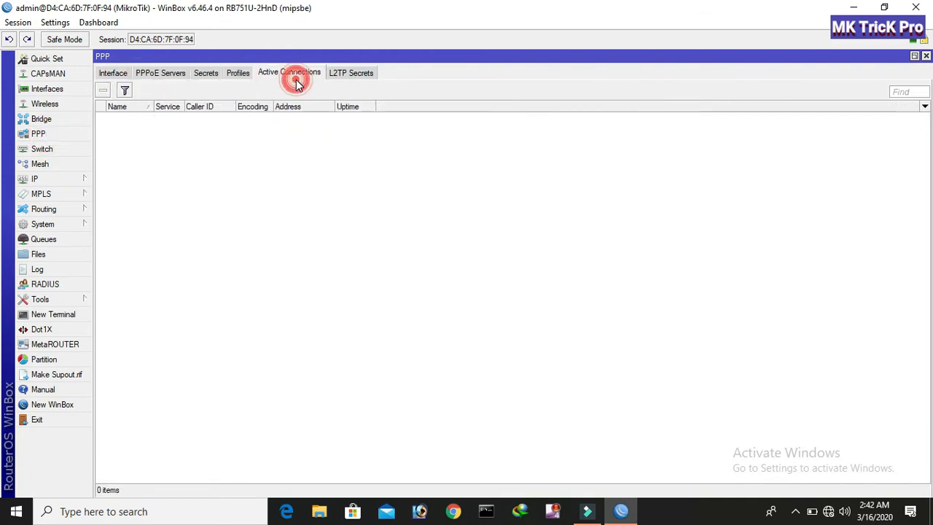
pyautogui.click(238, 74)
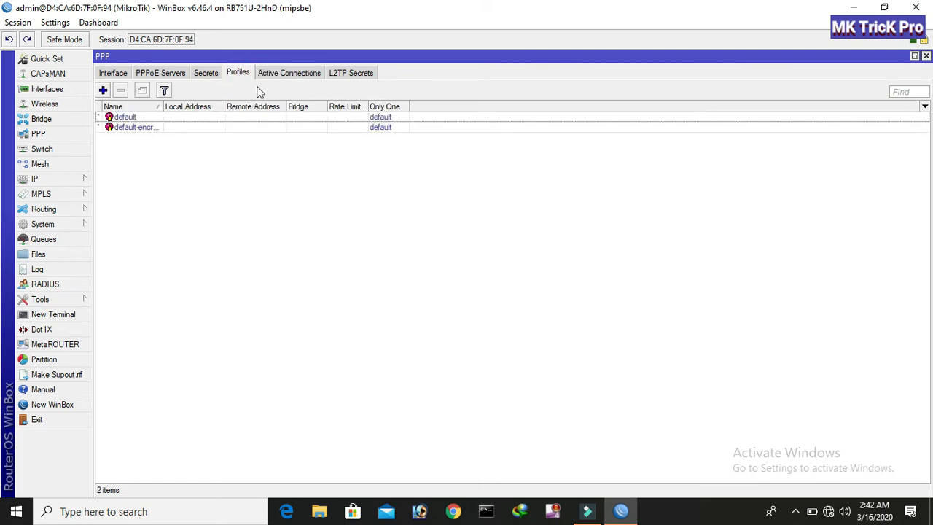
pyautogui.click(102, 90)
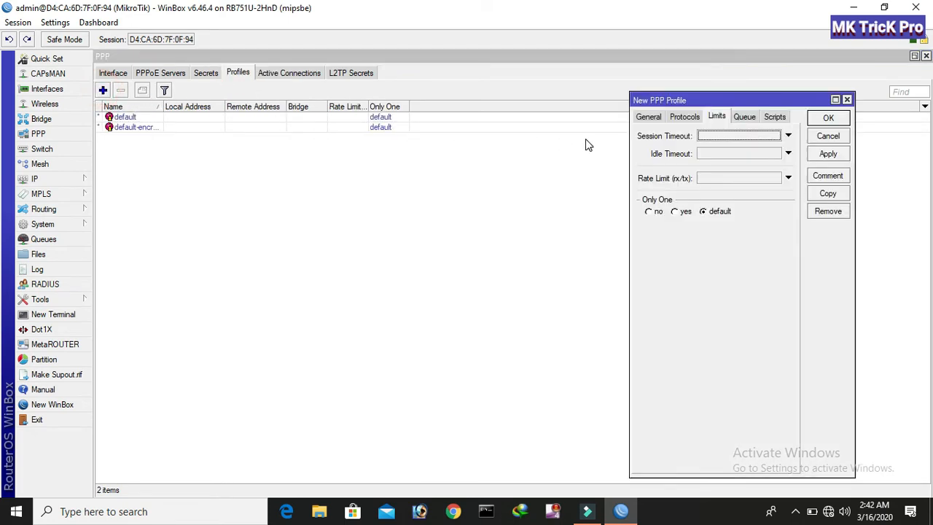
pyautogui.moveTo(637, 100); pyautogui.dragTo(356, 127)
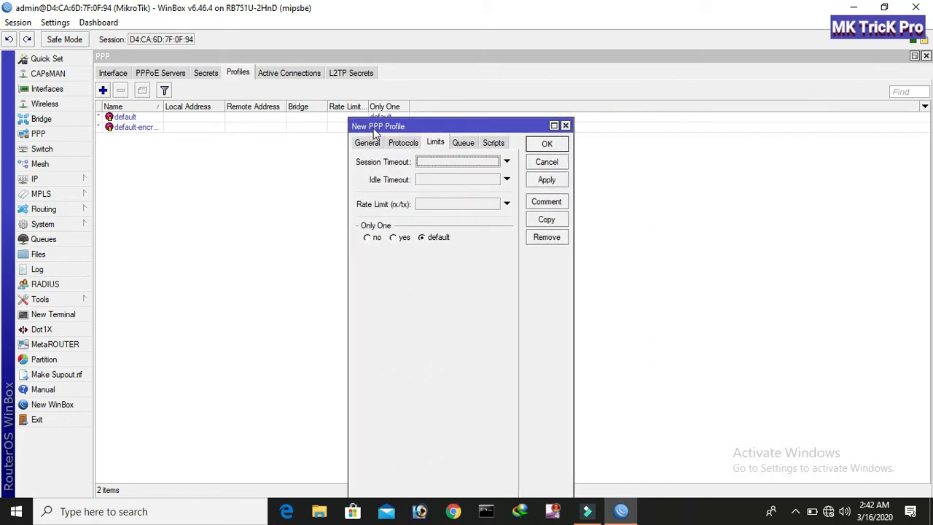
pyautogui.click(365, 144)
pyautogui.moveTo(439, 131); pyautogui.dragTo(514, 78)
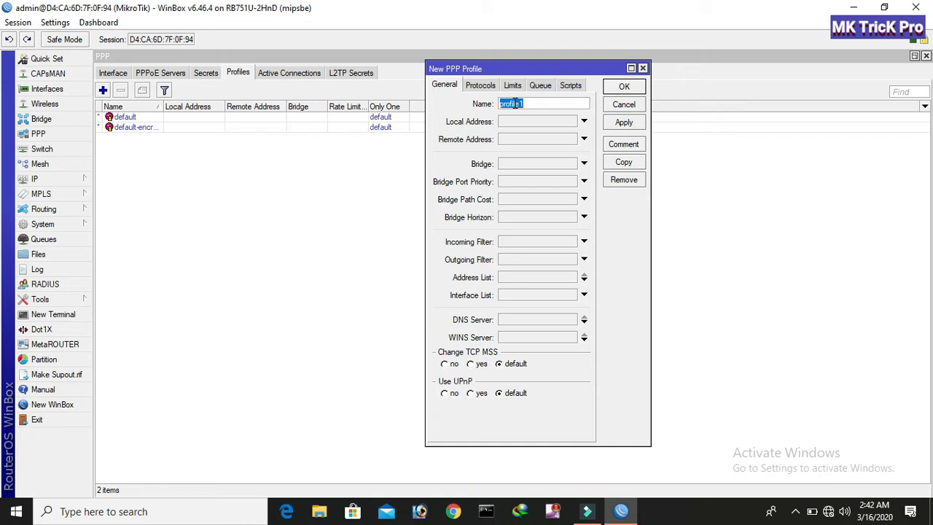
pyautogui.write('512kb')
# Set the profile's local and remote addresses to the 512Kbps pool.
pyautogui.click(567, 121)
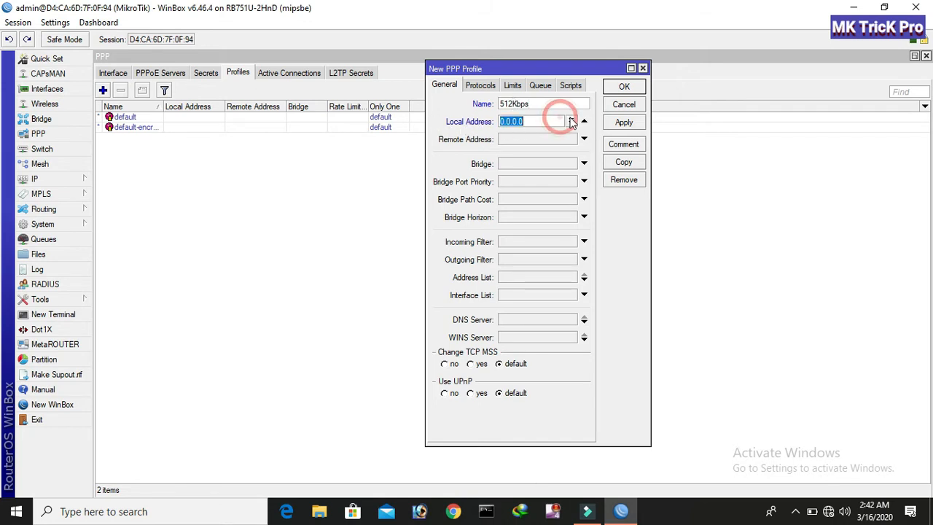
pyautogui.click(571, 120)
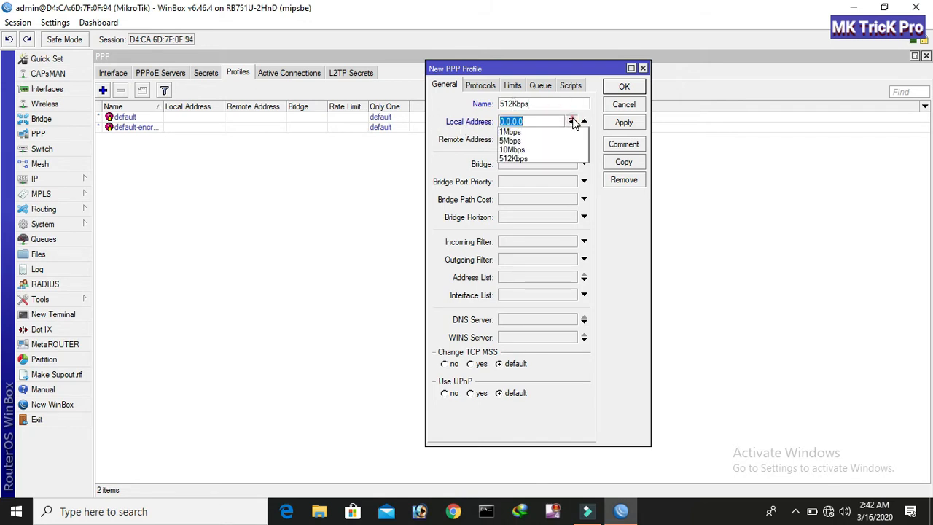
pyautogui.click(513, 158)
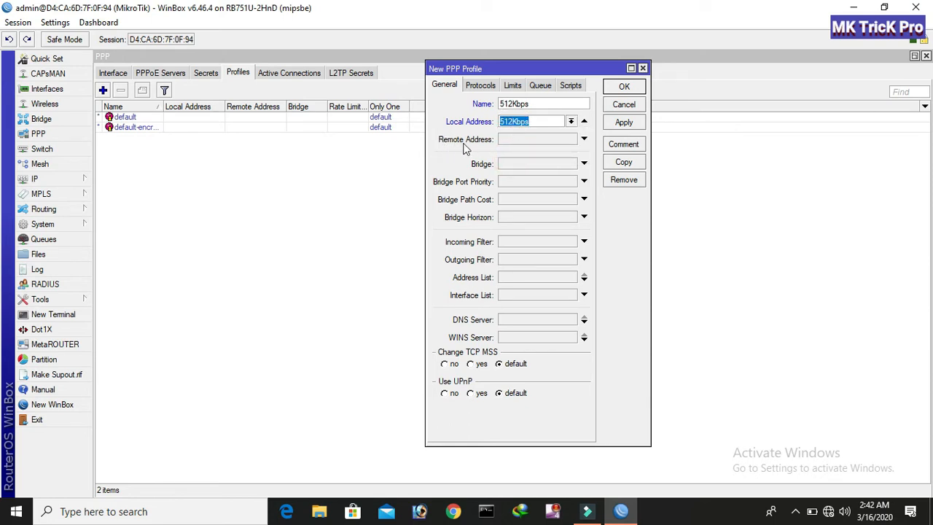
pyautogui.click(543, 138)
pyautogui.click(570, 139)
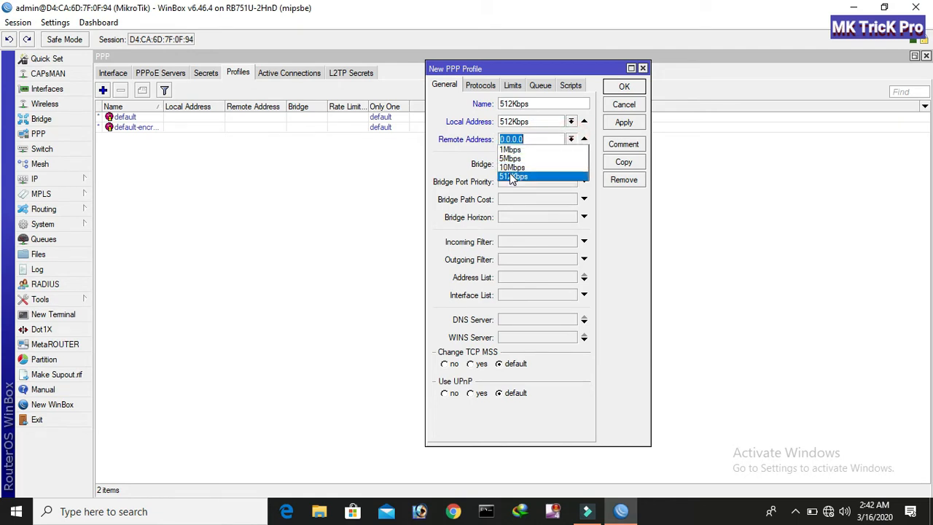
pyautogui.click(512, 177)
# Add DNS servers 8.8.8.8 and 8.8.4.4, set Only One to yes, and copy the profile.
pyautogui.click(520, 319)
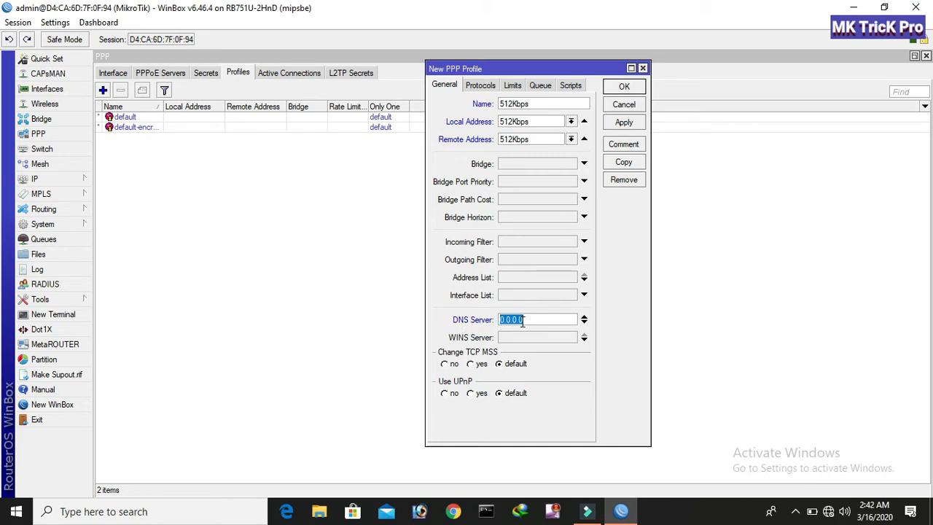
pyautogui.write('8.8.8.8')
pyautogui.click(584, 319)
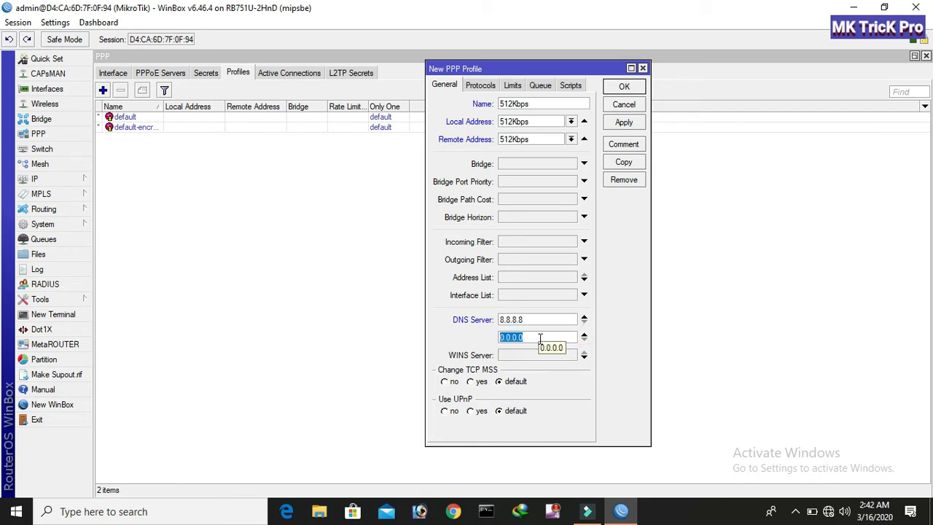
pyautogui.write('8.8.4.4')
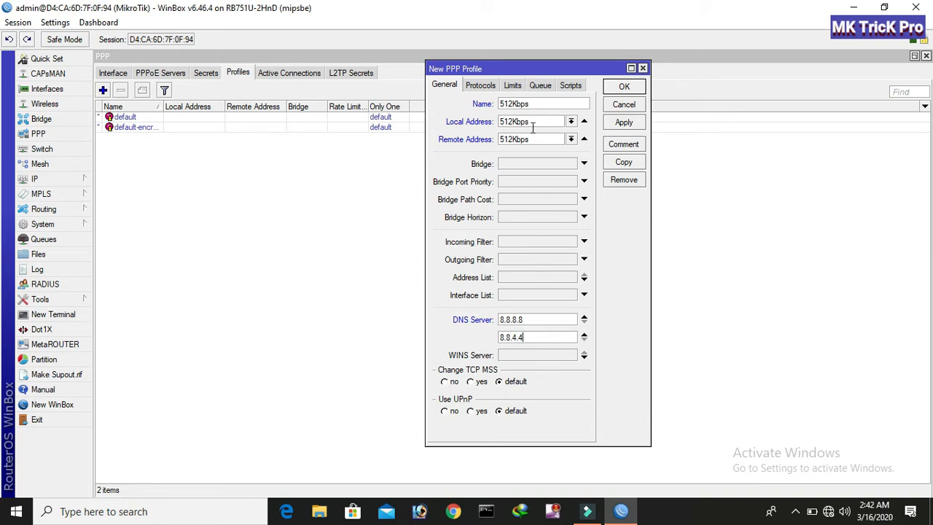
pyautogui.click(514, 88)
pyautogui.click(477, 180)
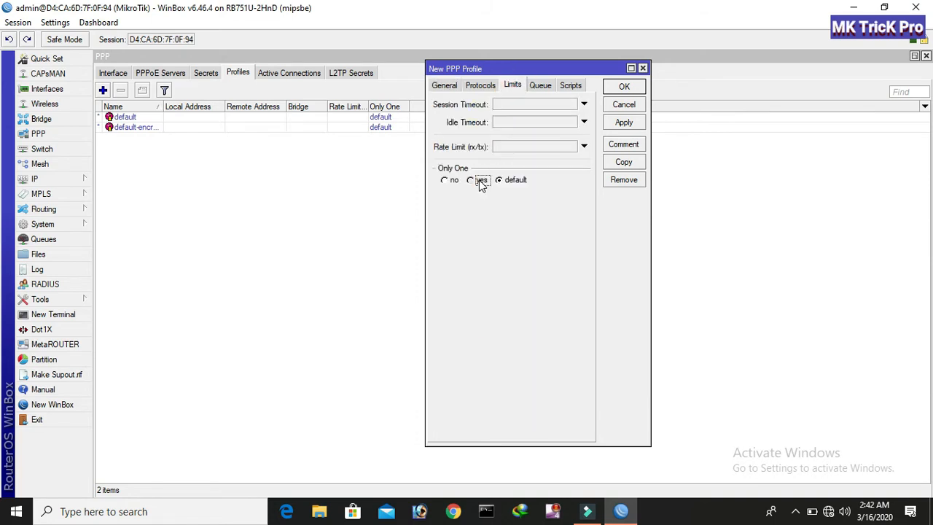
pyautogui.click(444, 87)
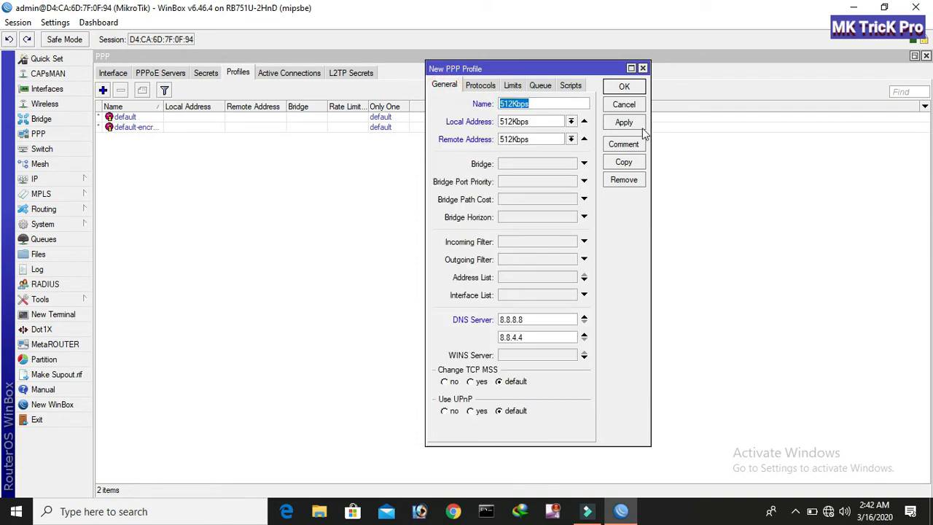
pyautogui.click(623, 163)
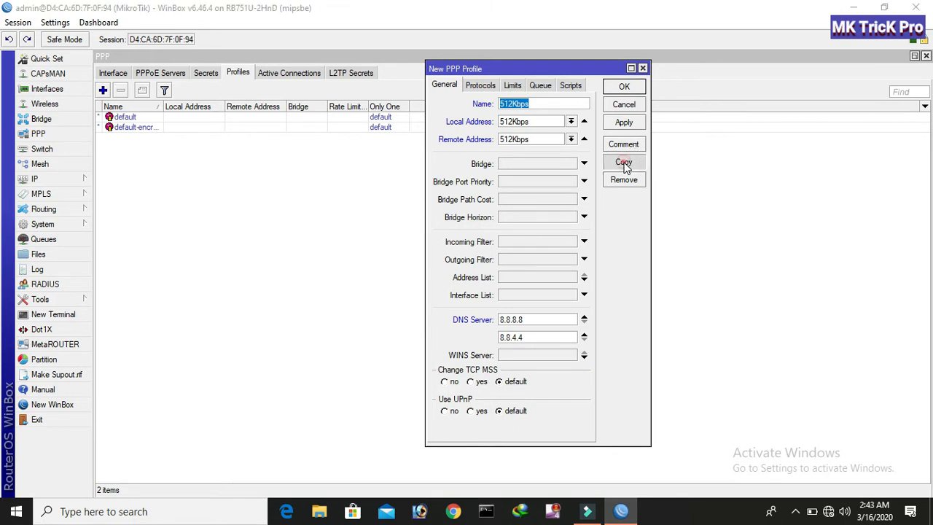
# Commit and save the 512Kbps profile.
pyautogui.click(493, 269)
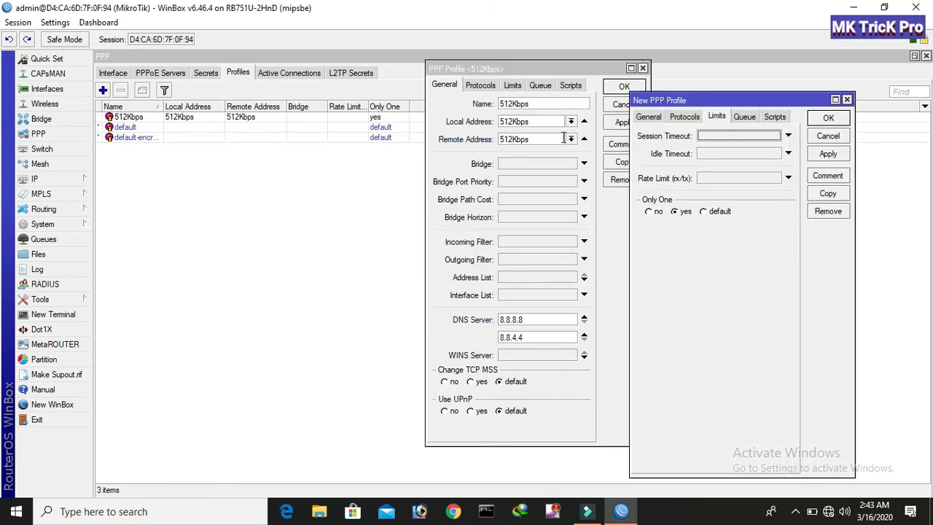
pyautogui.moveTo(578, 71); pyautogui.dragTo(485, 79)
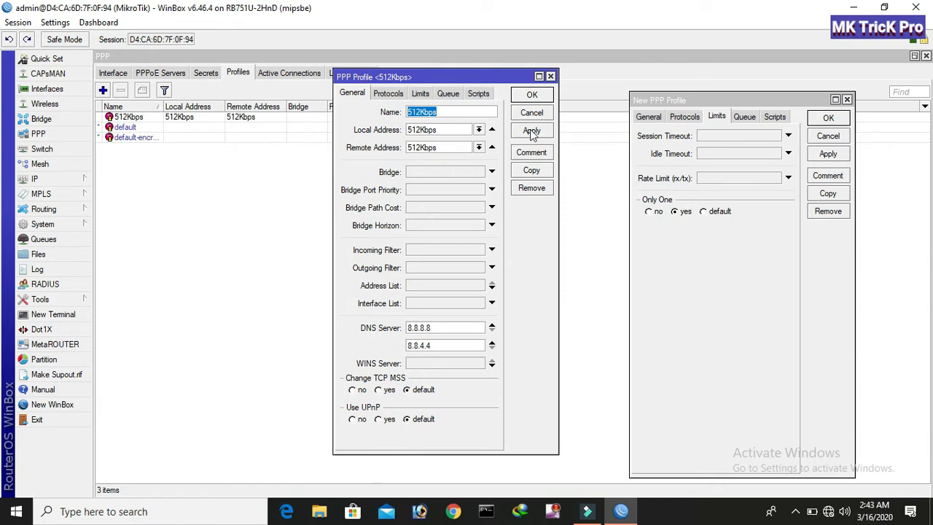
pyautogui.click(535, 128)
pyautogui.click(532, 95)
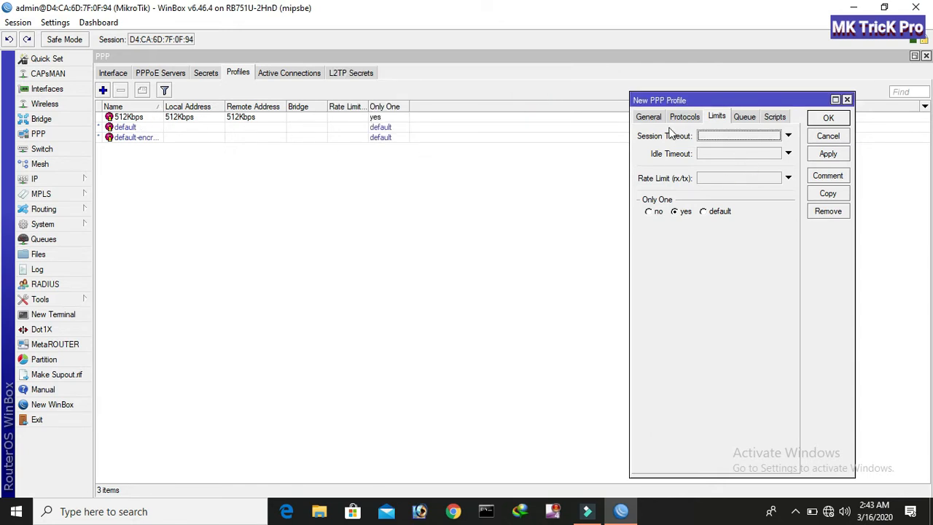
# Rename the copied profile to 1Mbps, use the 1Mbps pool for both addresses, and save it.
pyautogui.click(647, 118)
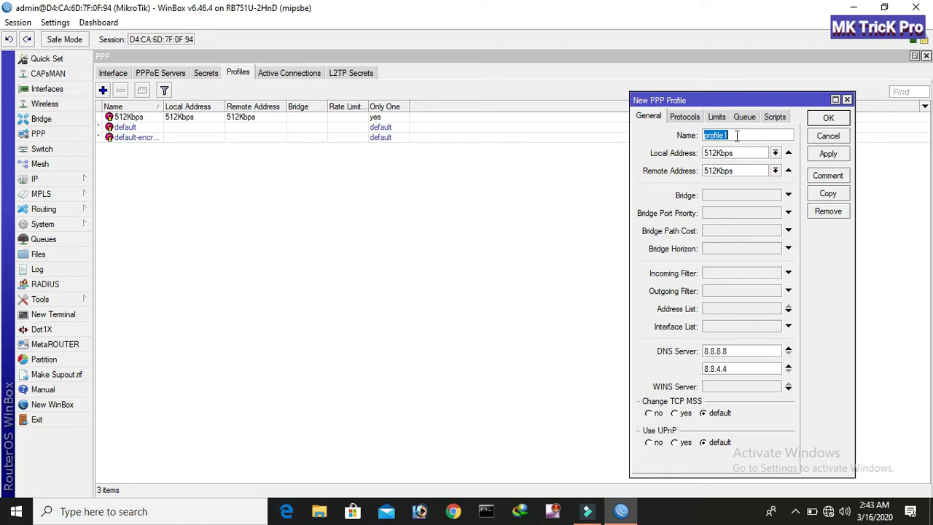
pyautogui.write('1Mbps')
pyautogui.click(774, 153)
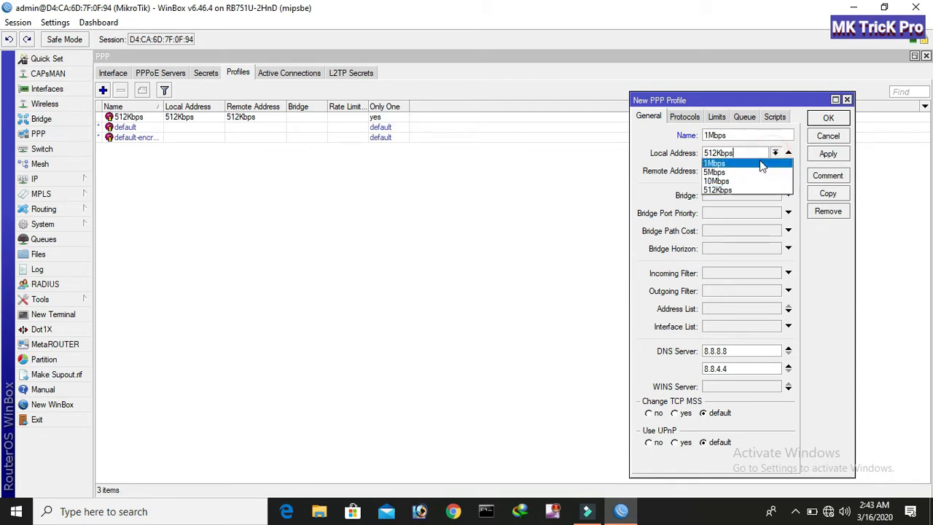
pyautogui.click(717, 163)
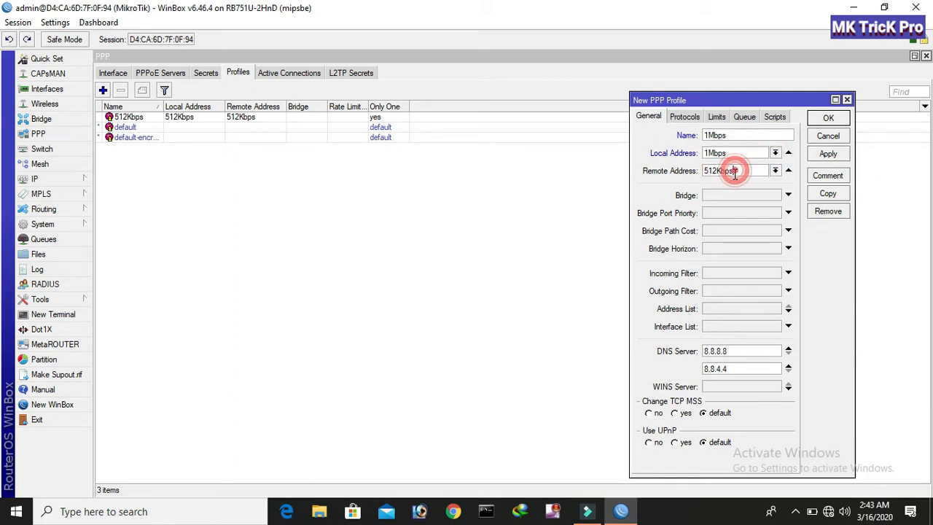
pyautogui.click(775, 171)
pyautogui.click(736, 181)
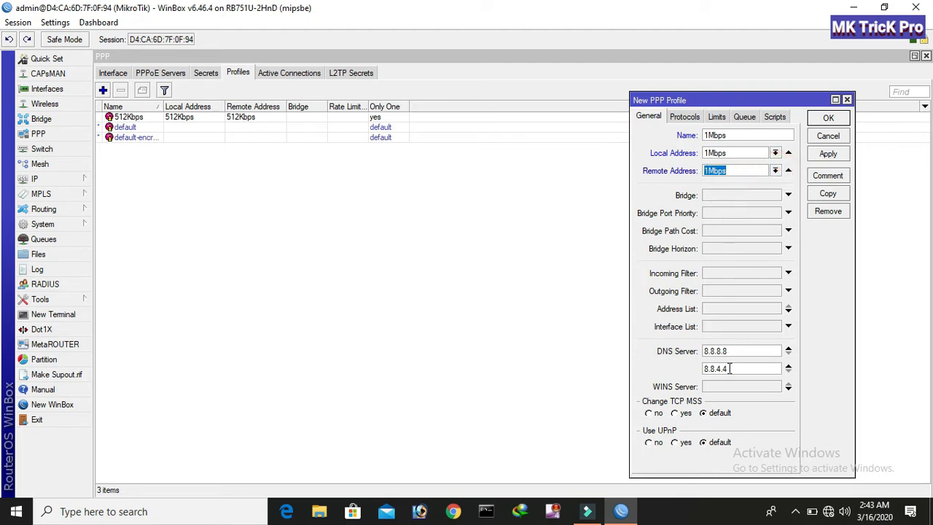
pyautogui.click(717, 116)
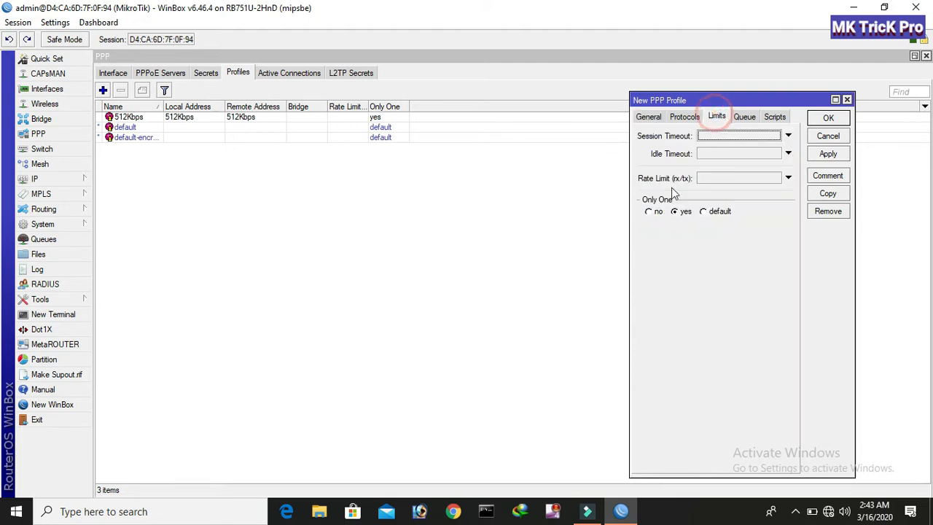
pyautogui.click(827, 153)
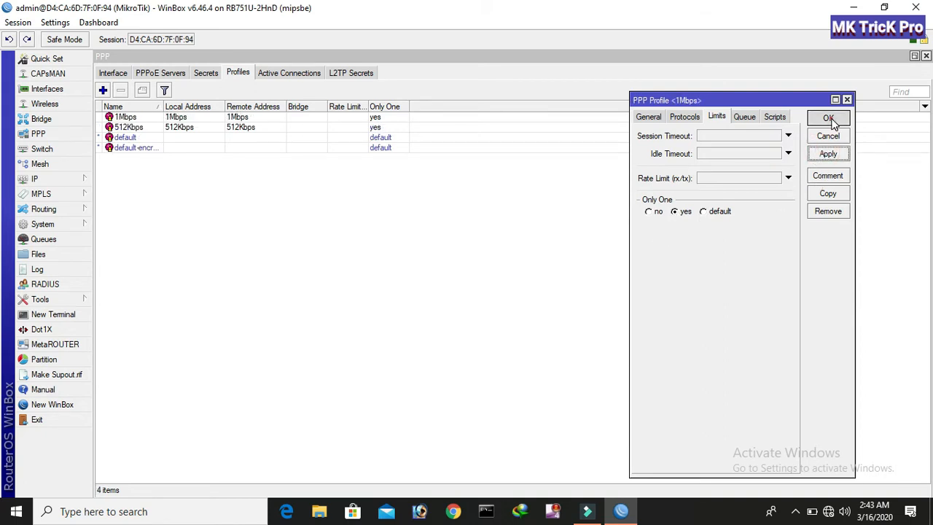
pyautogui.click(828, 117)
pyautogui.click(103, 90)
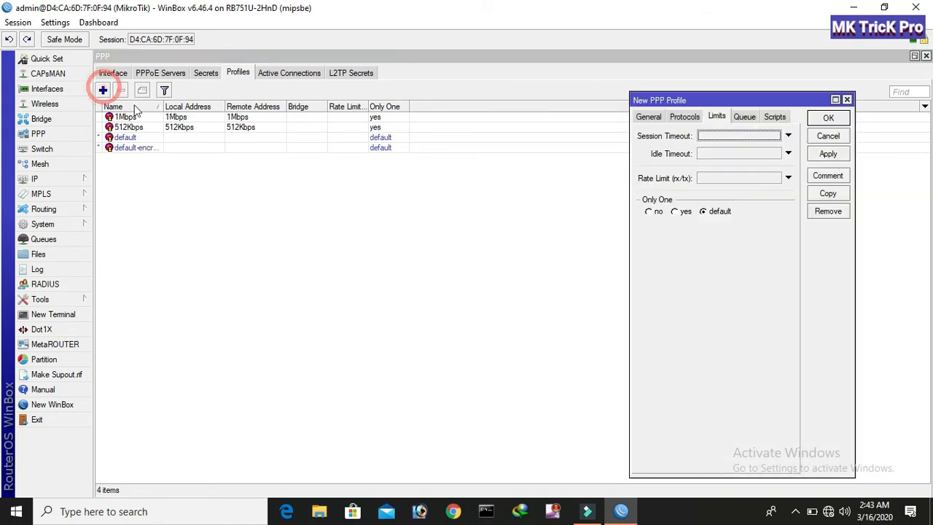
# Name the new profile 5Mbps and use the 5Mbps pool for local and remote addresses.
pyautogui.click(648, 116)
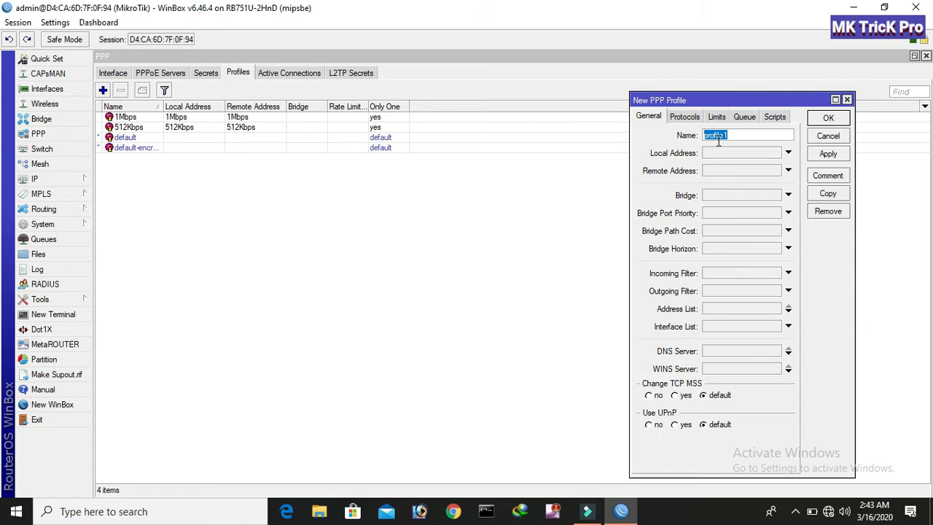
pyautogui.write('5Mbps')
pyautogui.click(736, 155)
pyautogui.click(775, 153)
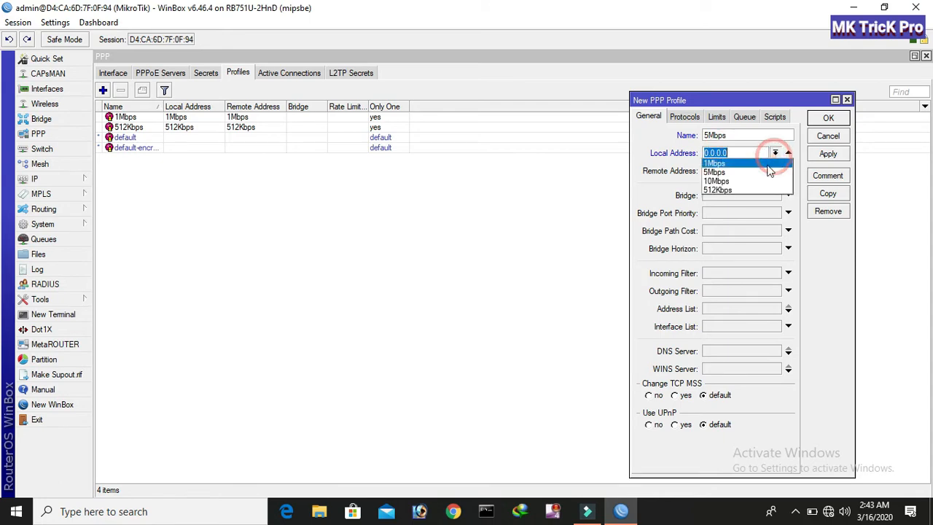
pyautogui.click(729, 172)
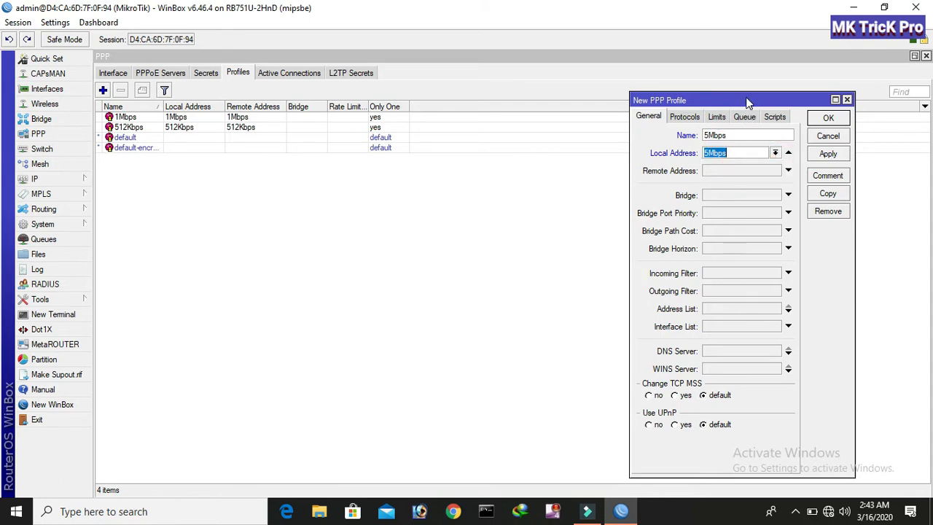
pyautogui.moveTo(747, 102); pyautogui.dragTo(572, 86)
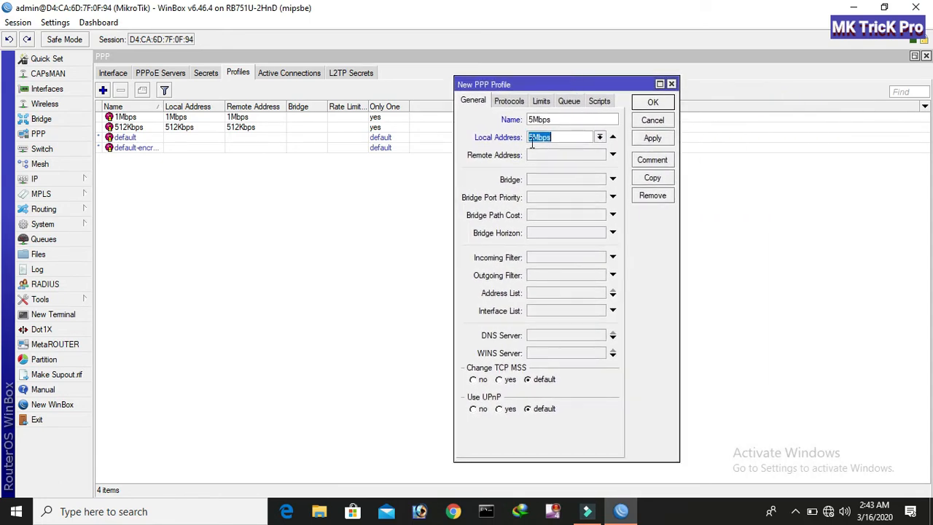
pyautogui.click(609, 155)
pyautogui.click(599, 155)
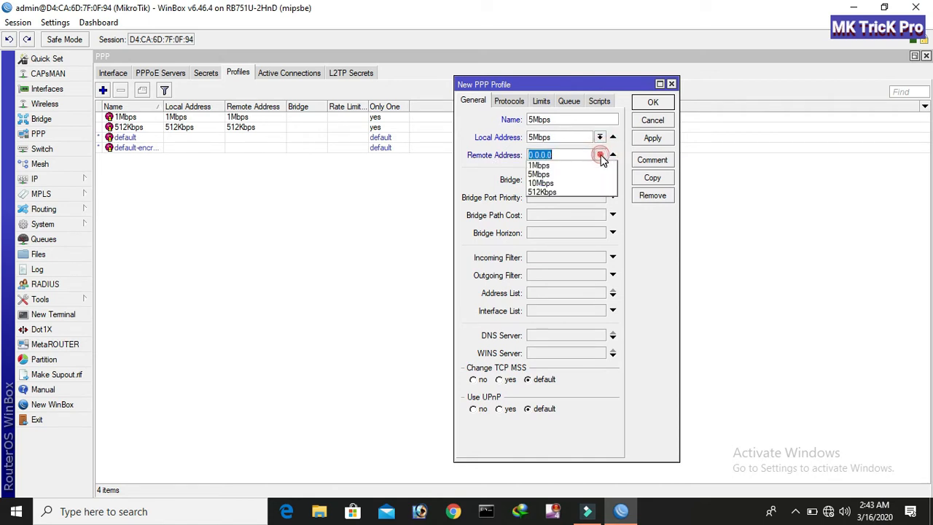
pyautogui.click(539, 174)
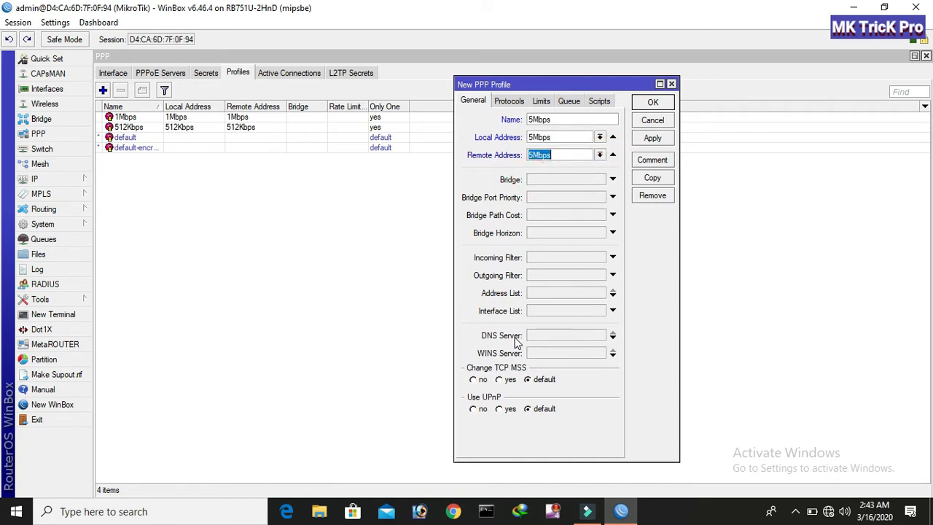
# Add second DNS server 8.8.4.4, set Only One to yes, and save the profile.
pyautogui.click(548, 335)
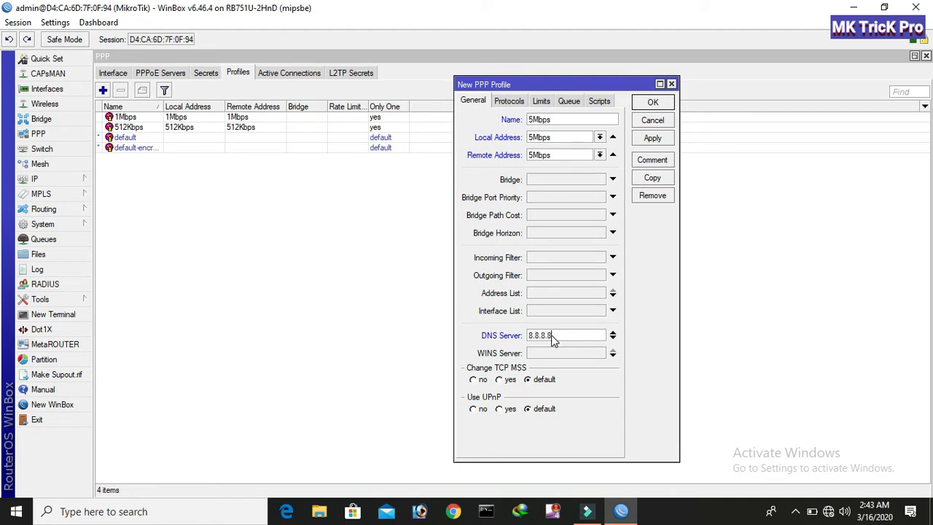
pyautogui.click(612, 339)
pyautogui.write('8.8.4.4')
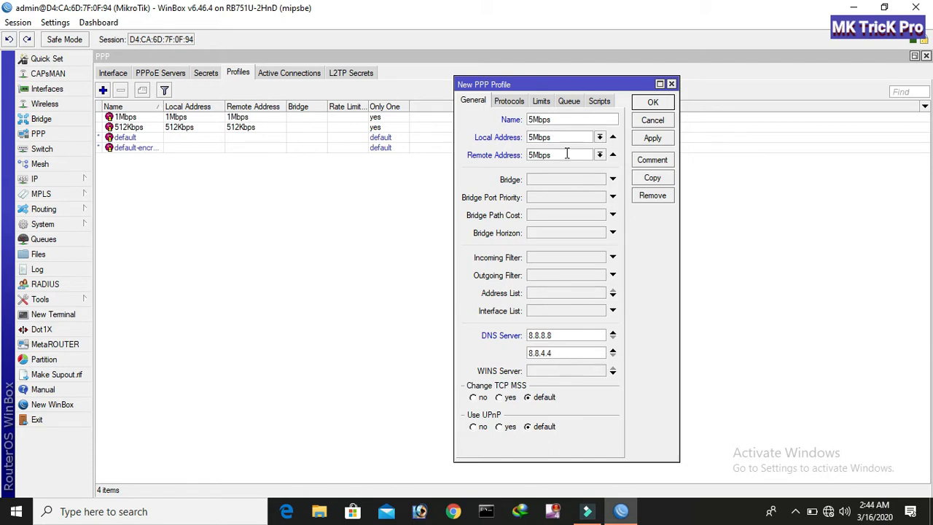
pyautogui.click(545, 101)
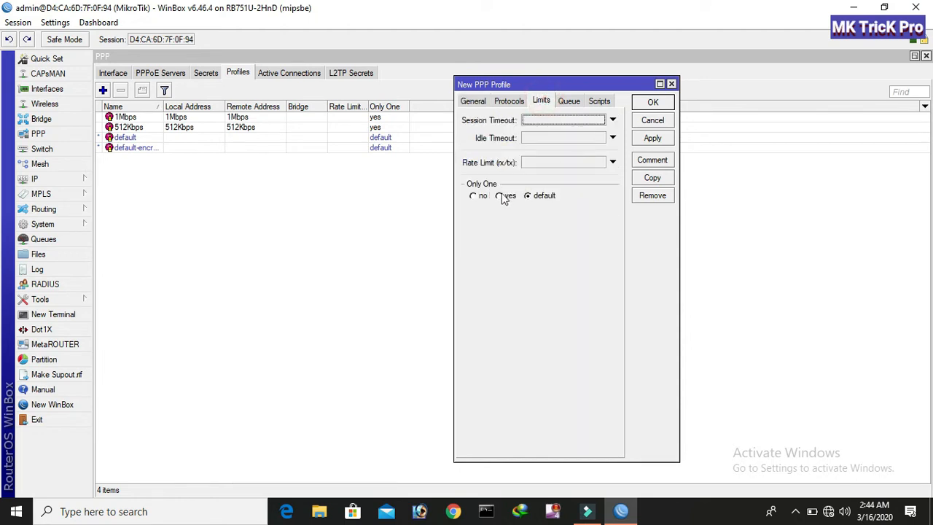
pyautogui.click(503, 196)
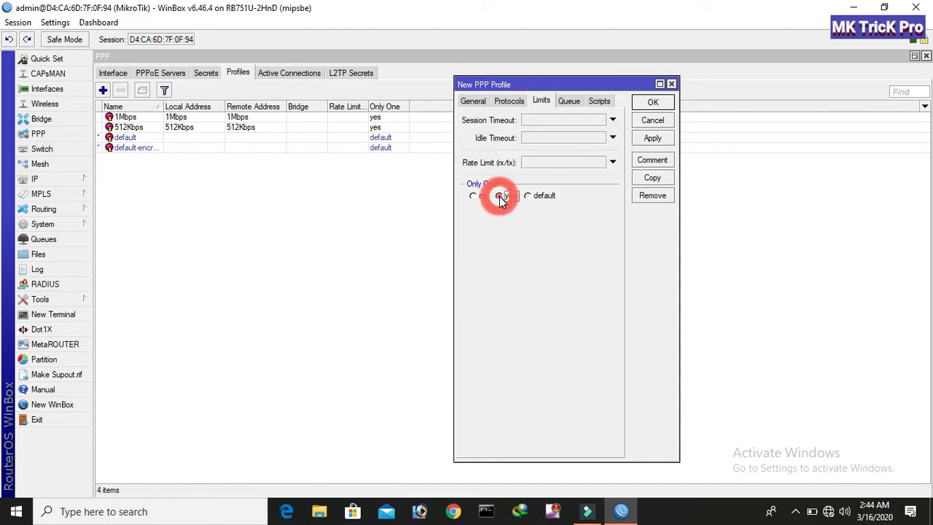
pyautogui.click(653, 139)
pyautogui.click(652, 102)
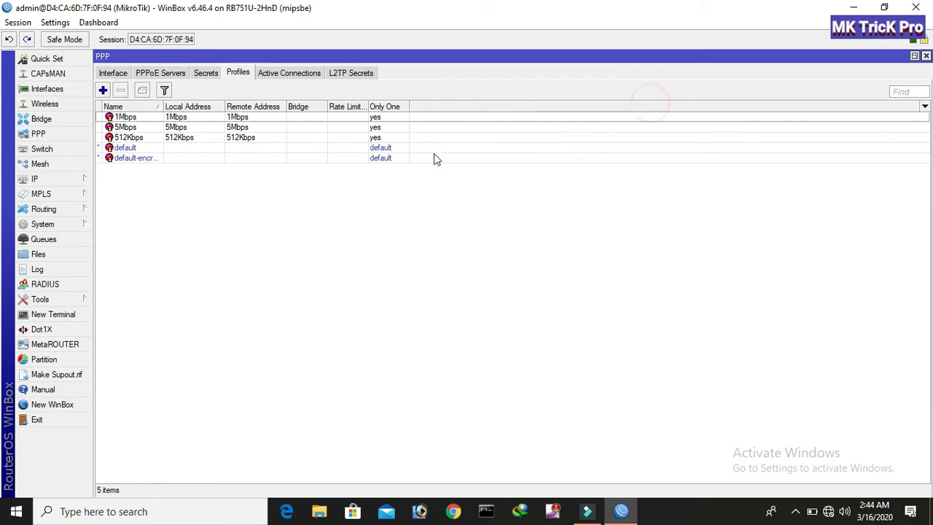
# Create a PPP profile named 10Mbps using the 10Mbps pool for local and remote addresses.
pyautogui.click(103, 89)
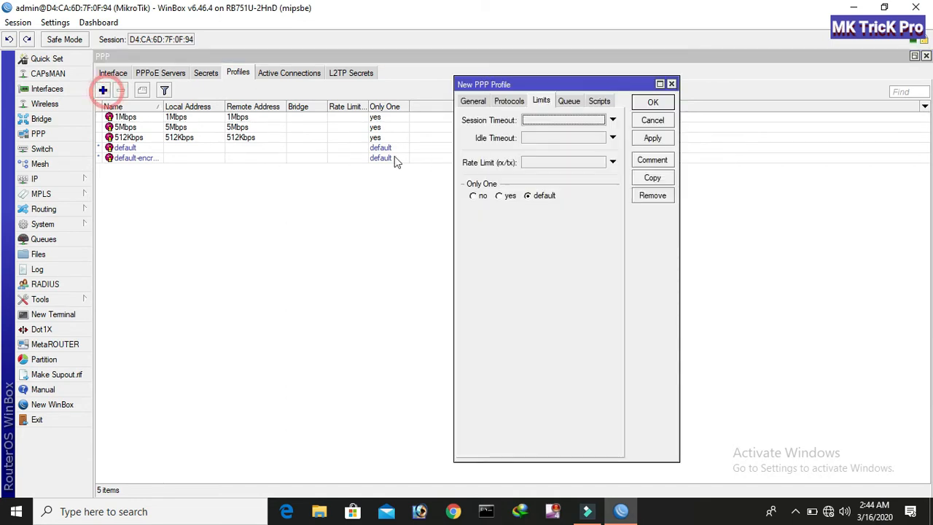
pyautogui.click(477, 100)
pyautogui.write('10Mbps')
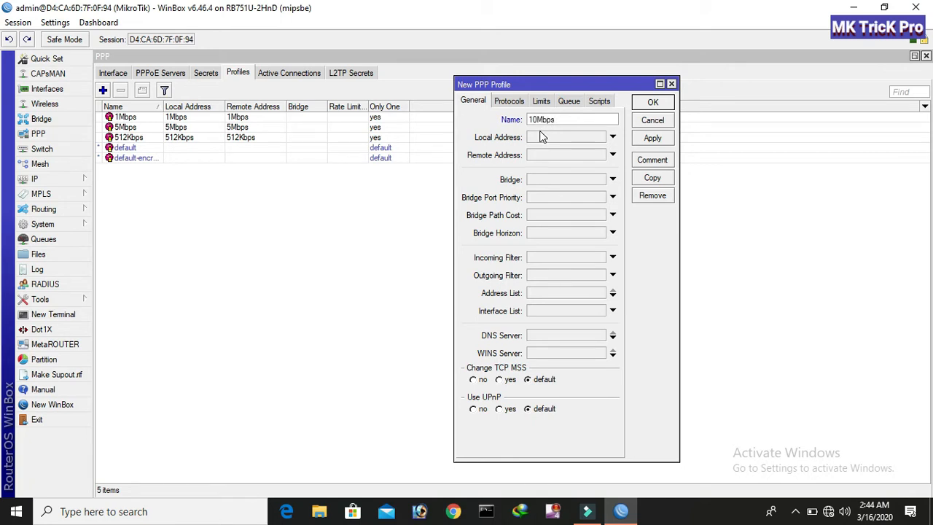
pyautogui.click(581, 138)
pyautogui.click(599, 137)
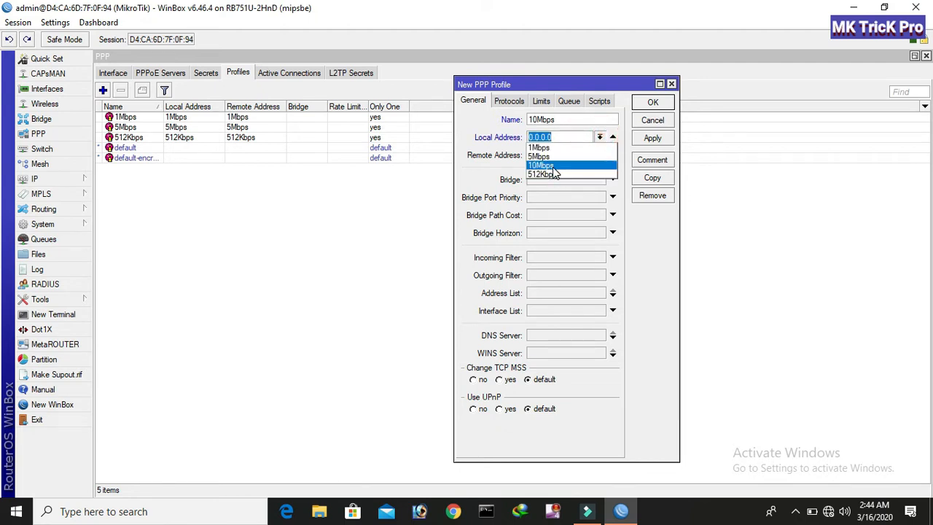
pyautogui.click(550, 171)
pyautogui.click(607, 156)
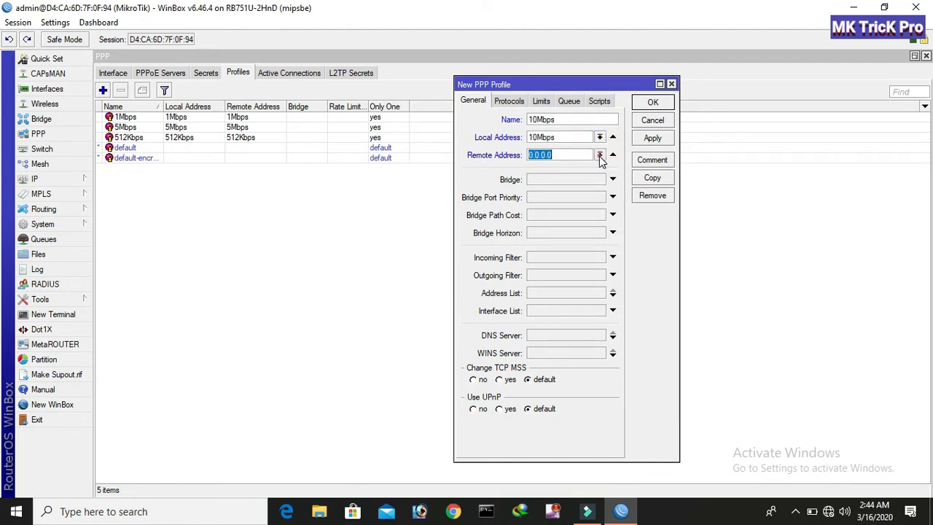
pyautogui.click(599, 155)
pyautogui.click(542, 173)
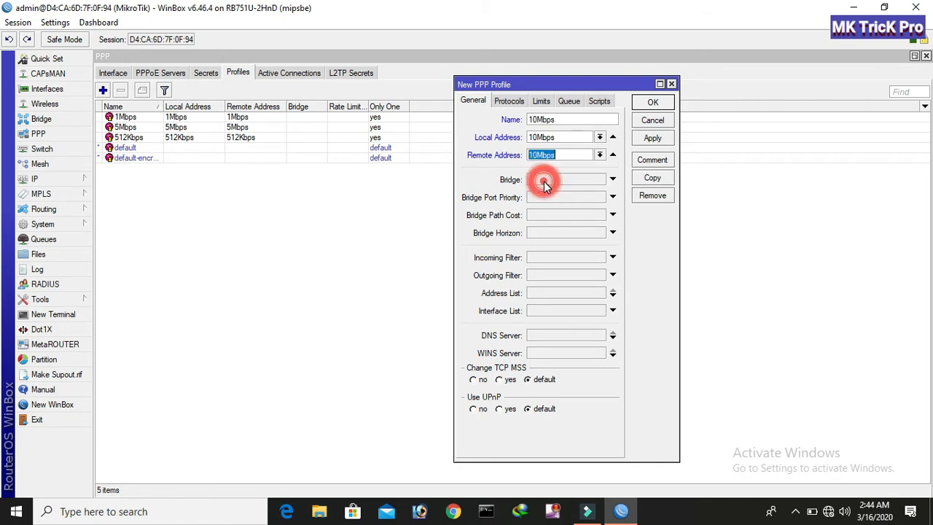
# Give it DNS servers 8.8.8.8 and 8.8.4.4, set Only One to yes, and save.
pyautogui.click(529, 335)
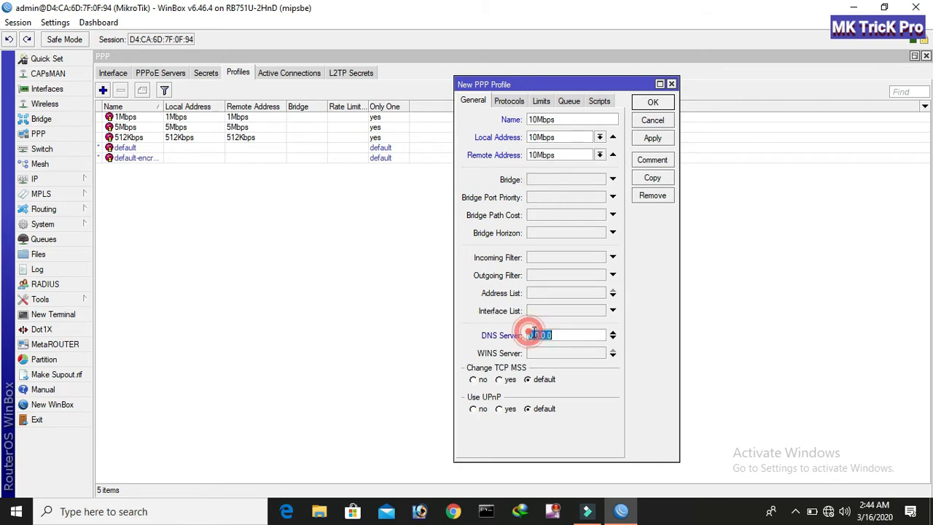
pyautogui.write('8.8.8.8')
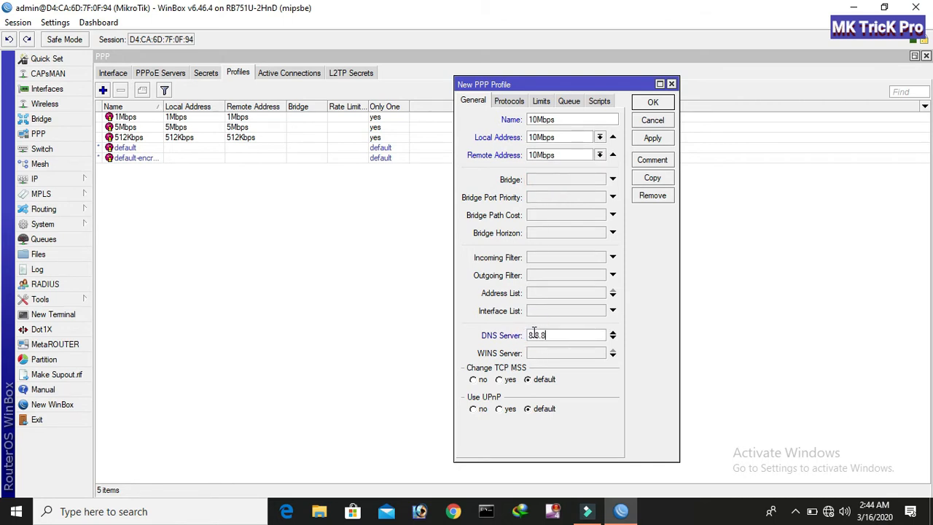
pyautogui.click(614, 339)
pyautogui.write('8.8.4.4')
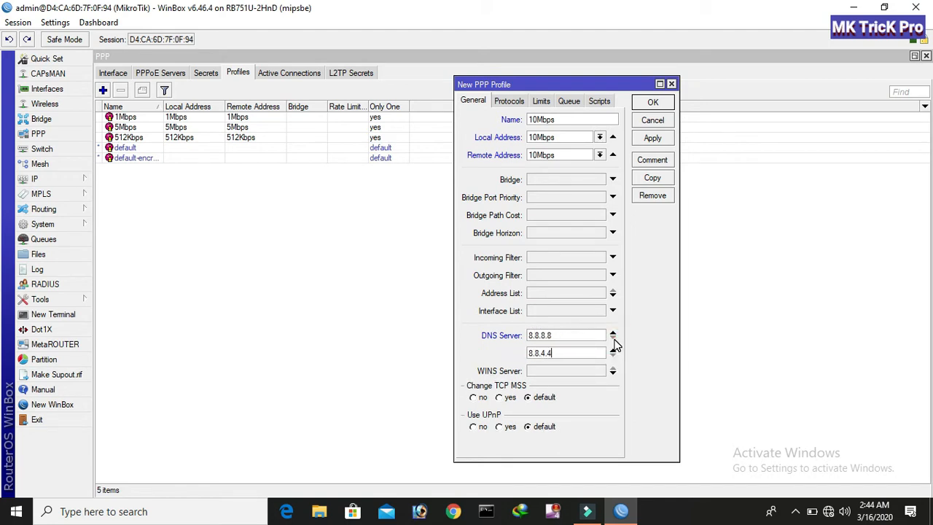
pyautogui.click(539, 101)
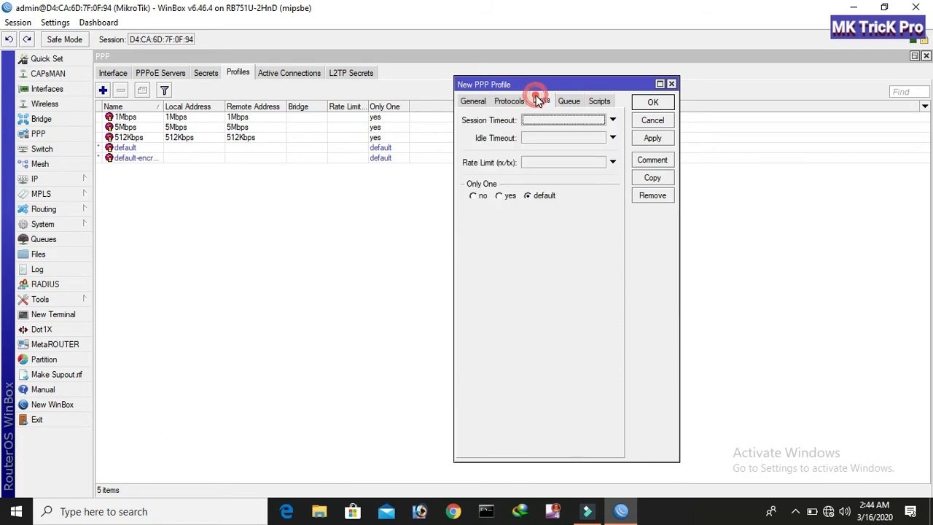
pyautogui.click(499, 195)
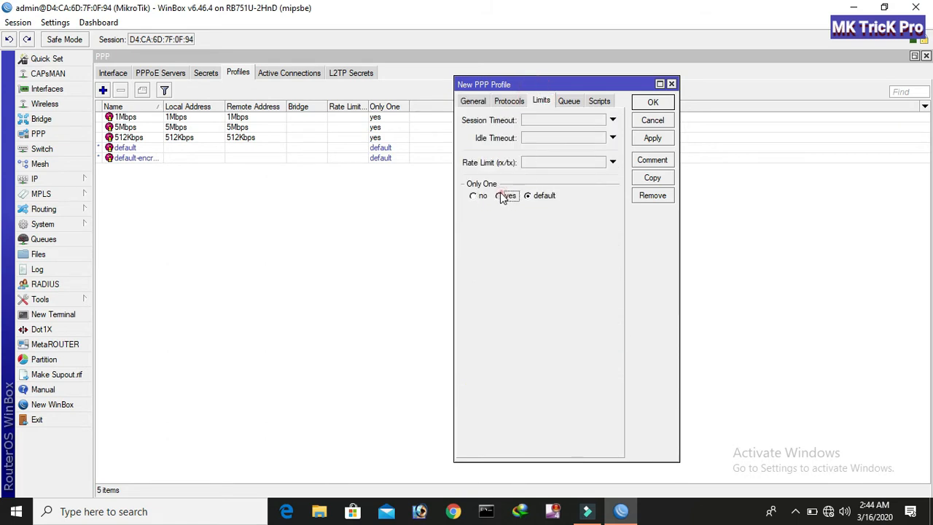
pyautogui.click(649, 142)
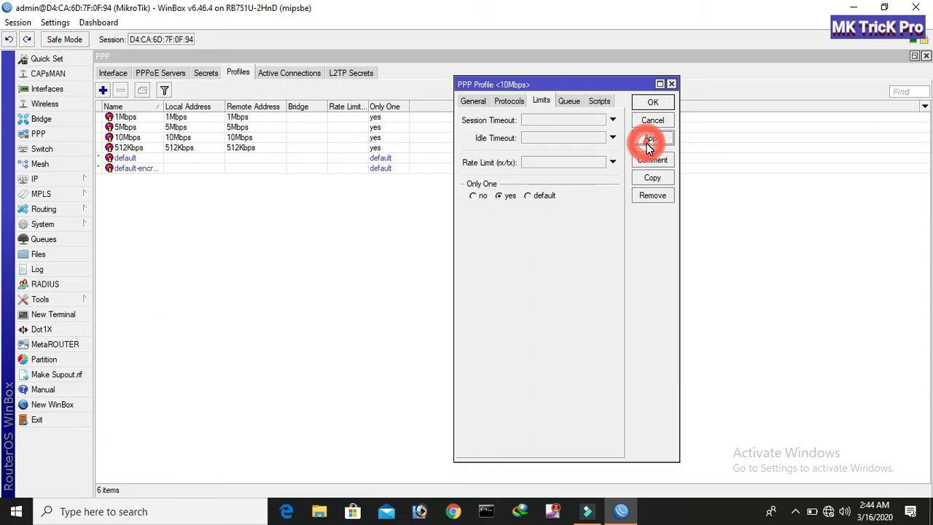
pyautogui.click(655, 102)
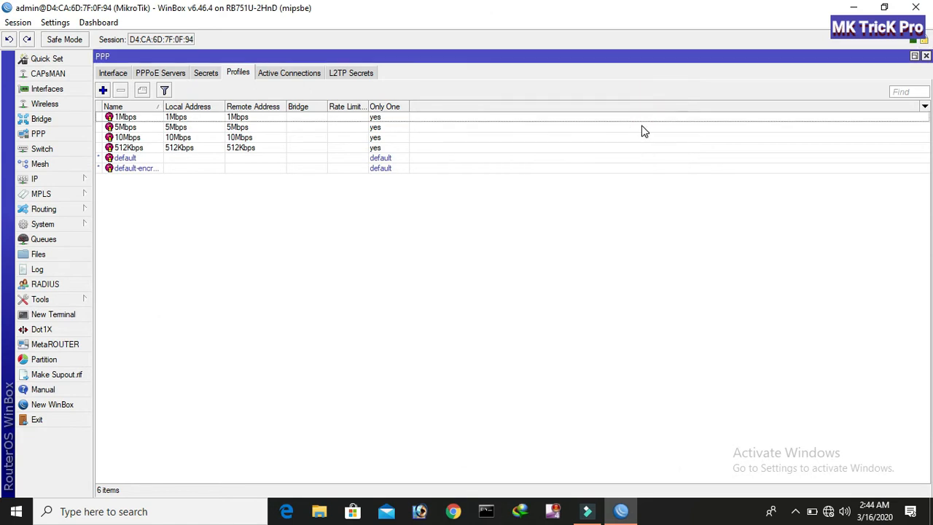
# Add PPPoE service 'pppoee server' on interface LAN_Port with One Session Per Host ticked.
pyautogui.click(113, 73)
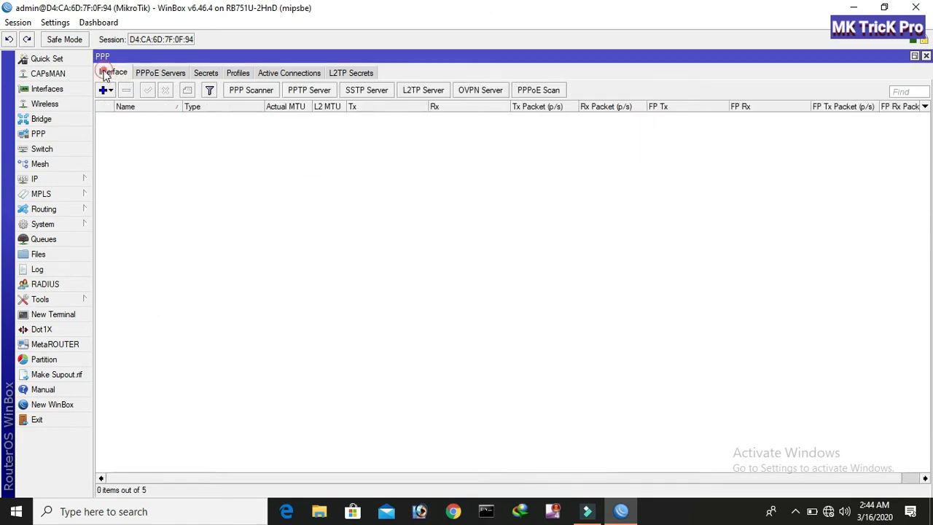
pyautogui.click(149, 72)
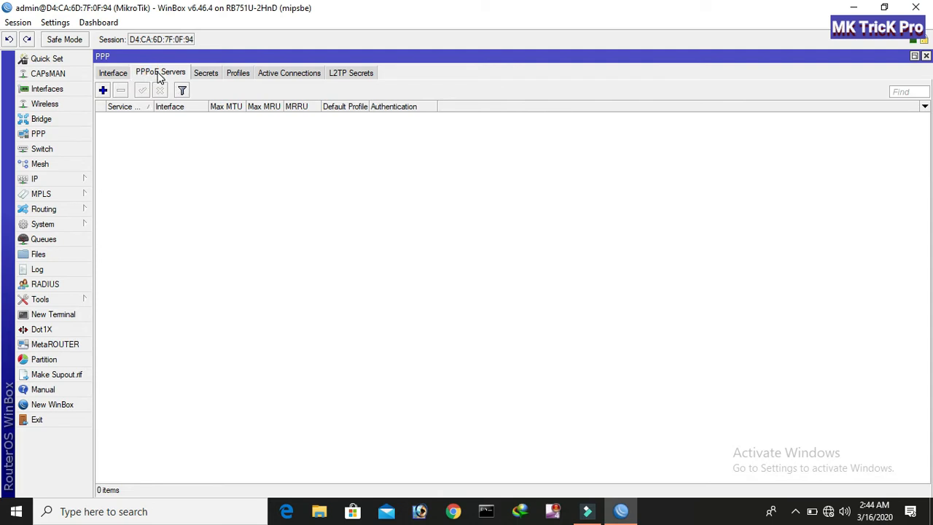
pyautogui.click(104, 91)
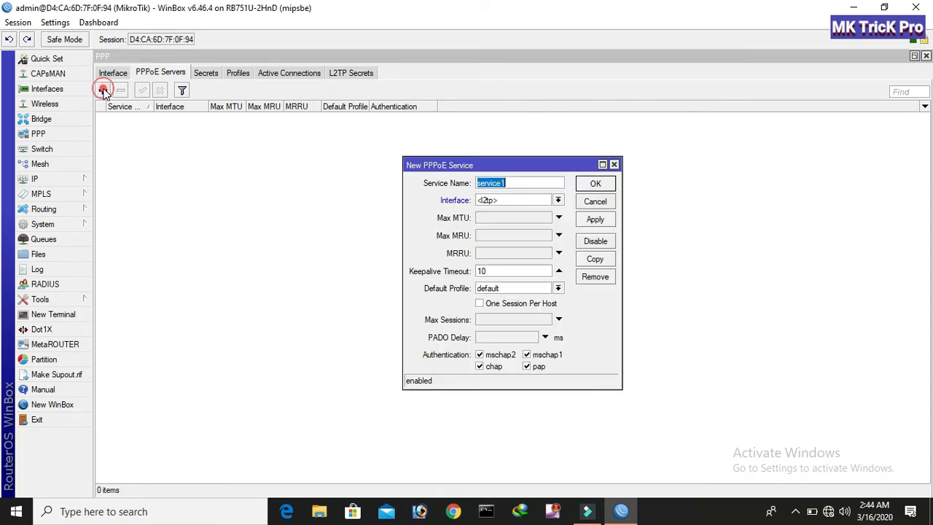
pyautogui.click(502, 185)
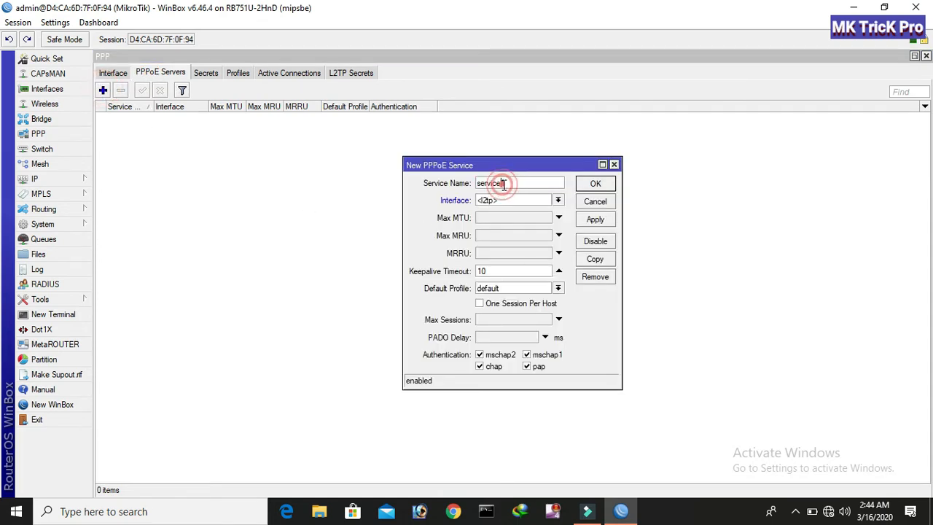
pyautogui.moveTo(513, 184); pyautogui.dragTo(479, 183)
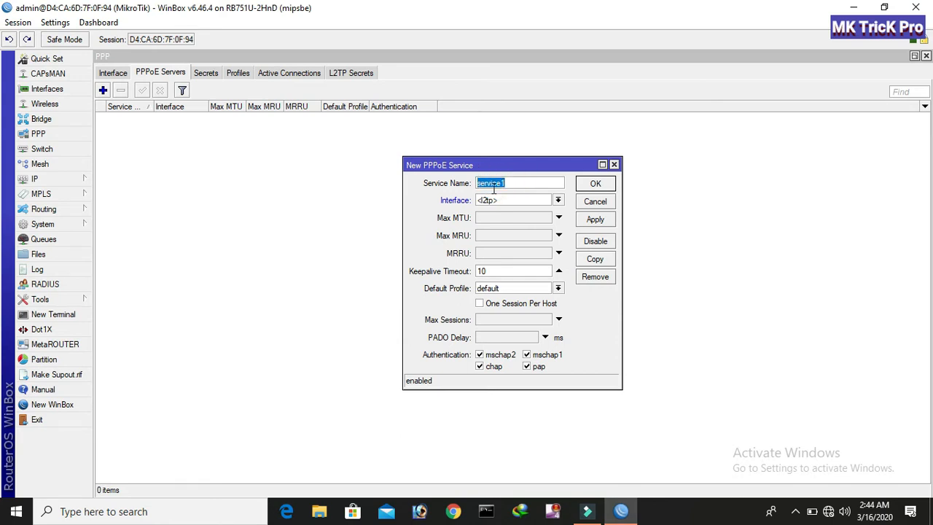
pyautogui.write('pppoee')
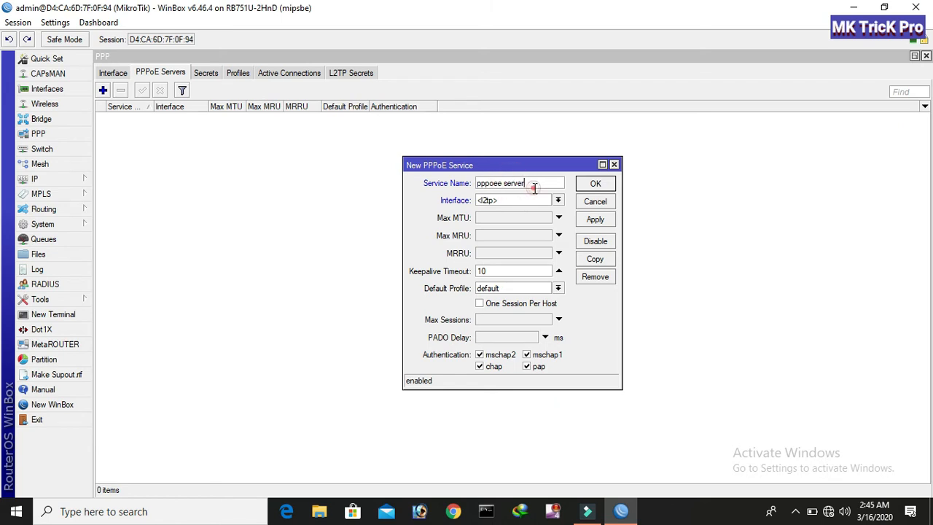
pyautogui.click(526, 200)
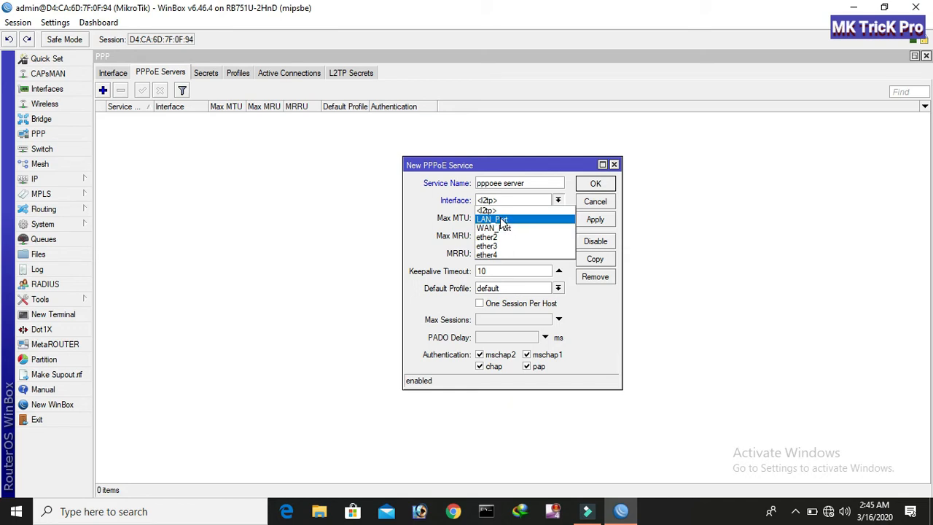
pyautogui.click(500, 220)
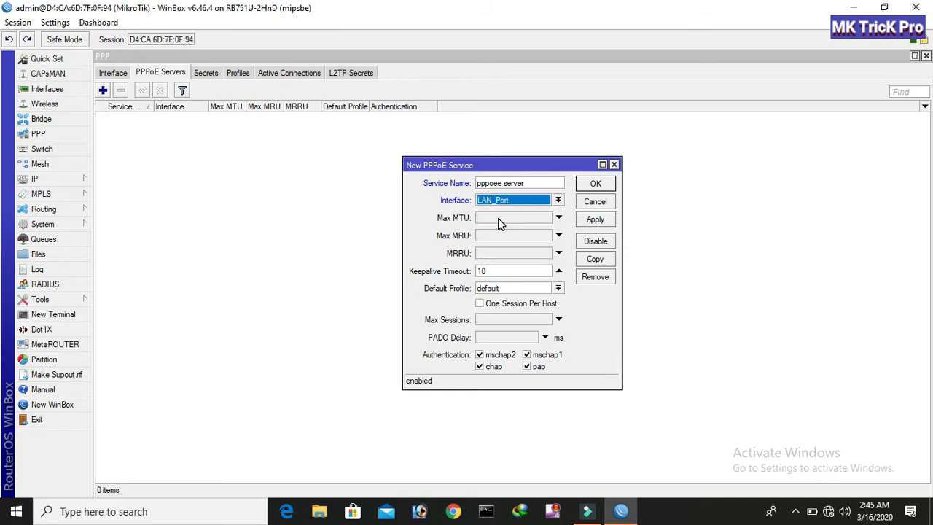
pyautogui.click(480, 305)
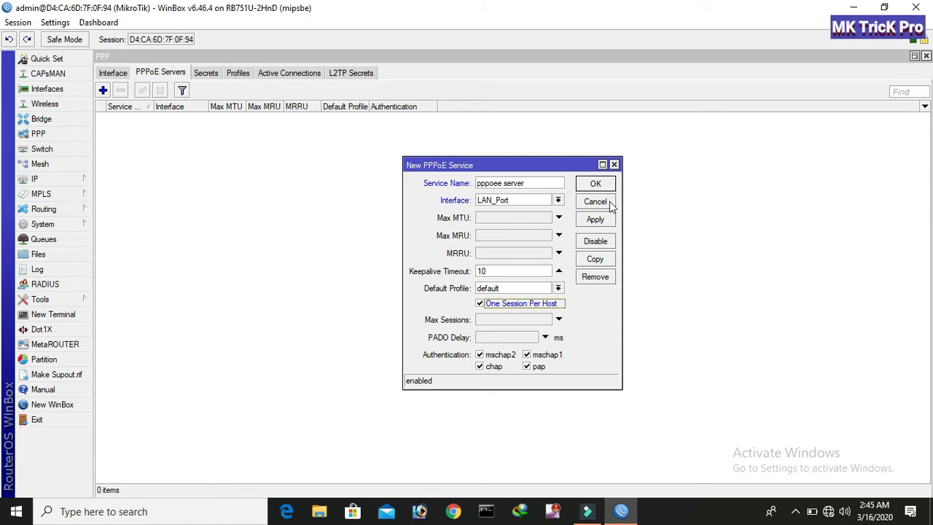
pyautogui.click(595, 219)
pyautogui.click(591, 185)
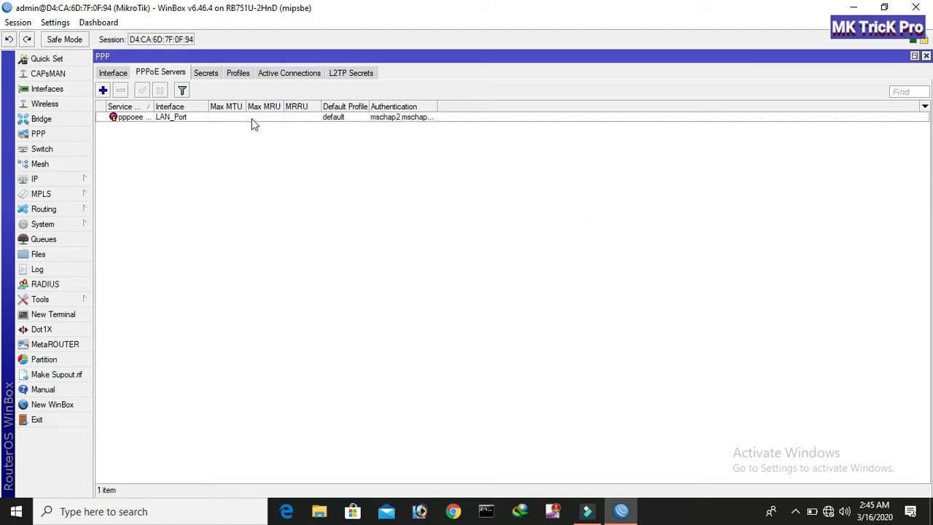
# Add a trial PPPoE service, service1, on interface ether3.
pyautogui.click(103, 89)
pyautogui.click(500, 200)
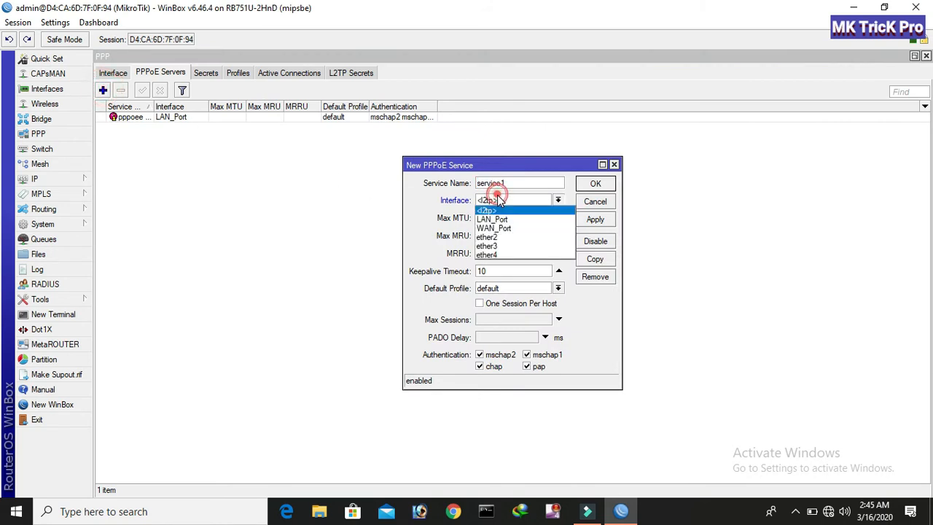
pyautogui.click(490, 247)
pyautogui.click(595, 218)
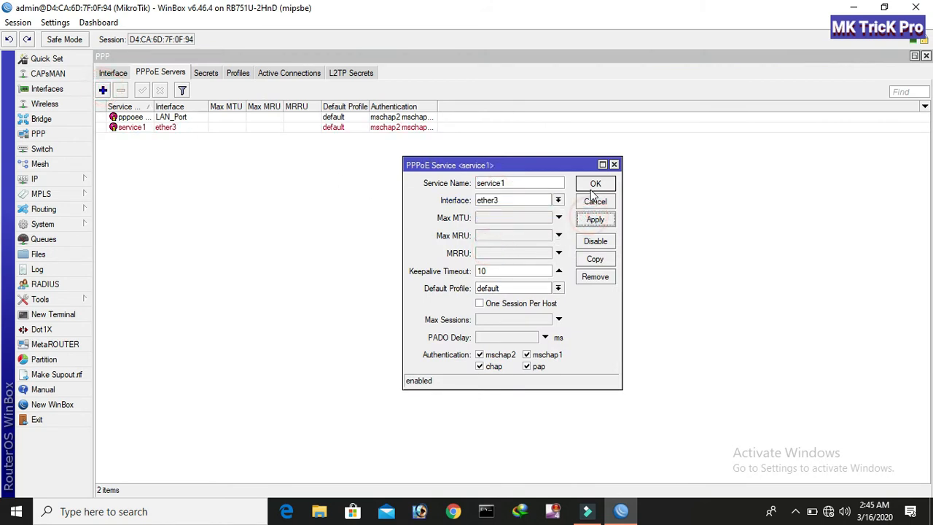
pyautogui.click(592, 185)
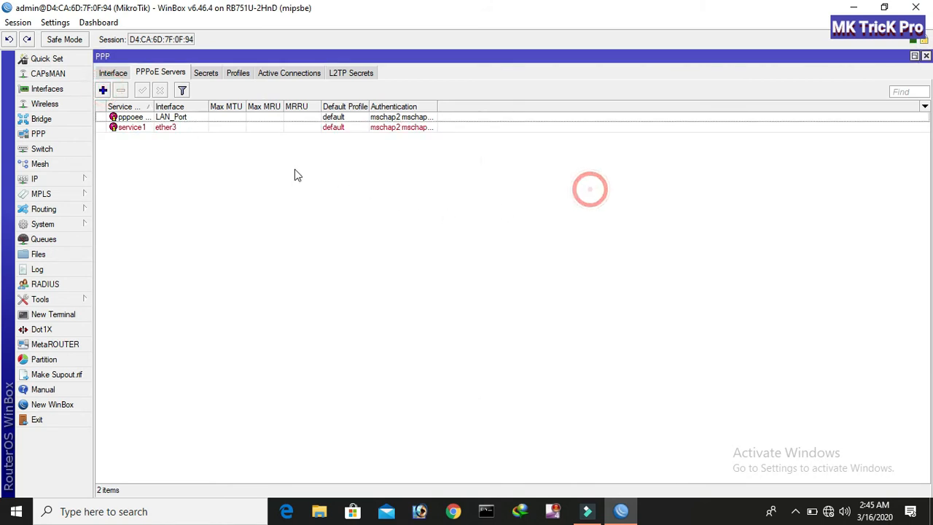
# Delete the service1 entry from the PPPoE Servers list.
pyautogui.click(145, 129)
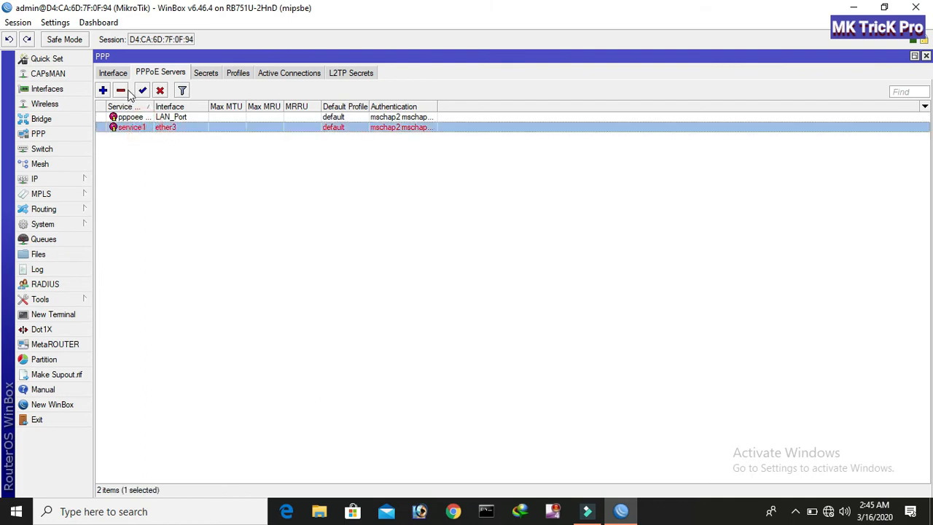
pyautogui.click(121, 89)
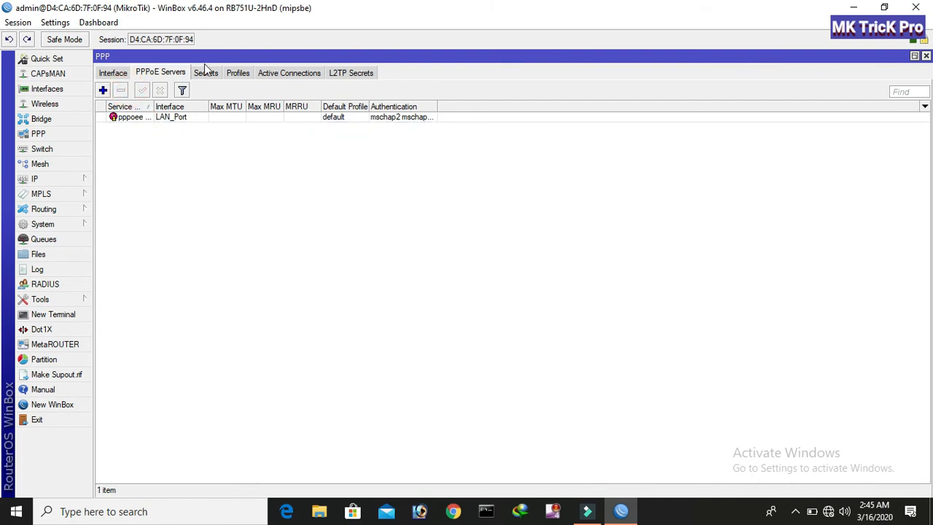
pyautogui.click(207, 73)
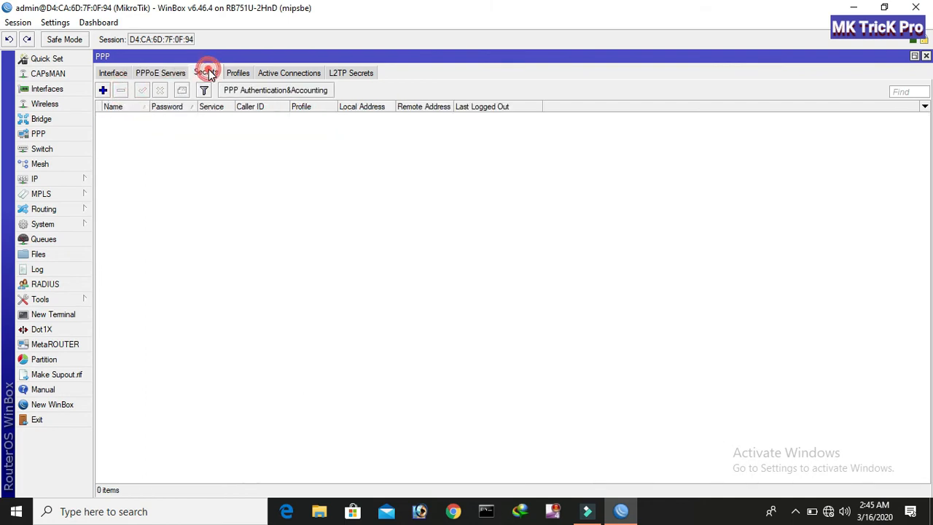
# Add a PPP secret named test with a password, service pppoe and profile 5Mbps.
pyautogui.click(103, 90)
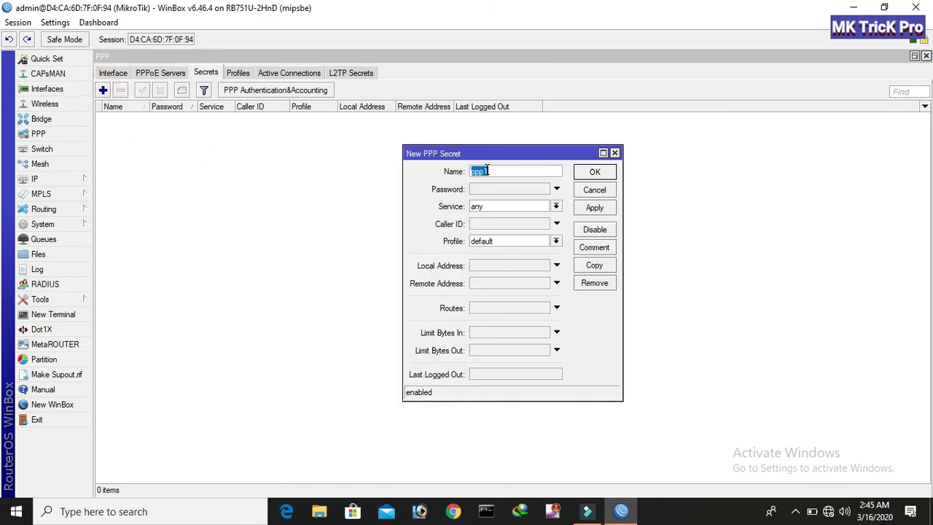
pyautogui.write('test')
pyautogui.click(478, 188)
pyautogui.write('123')
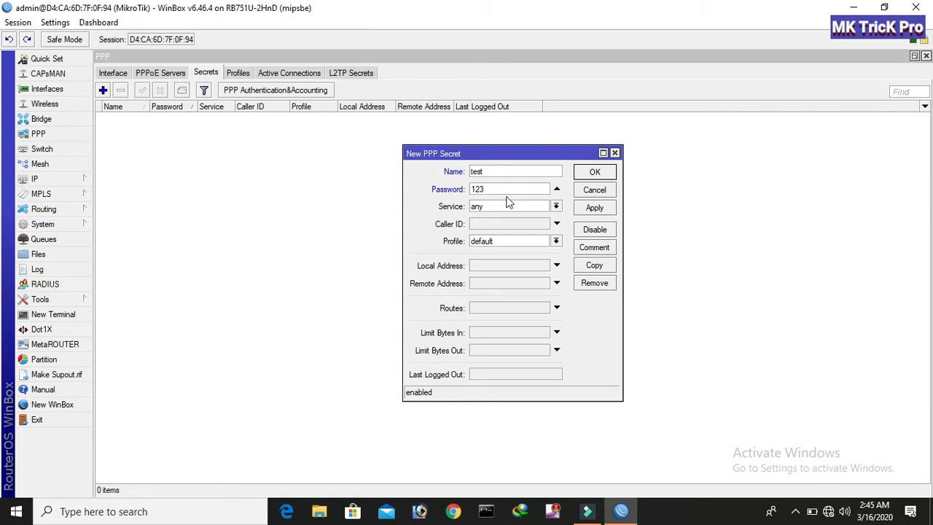
pyautogui.click(482, 206)
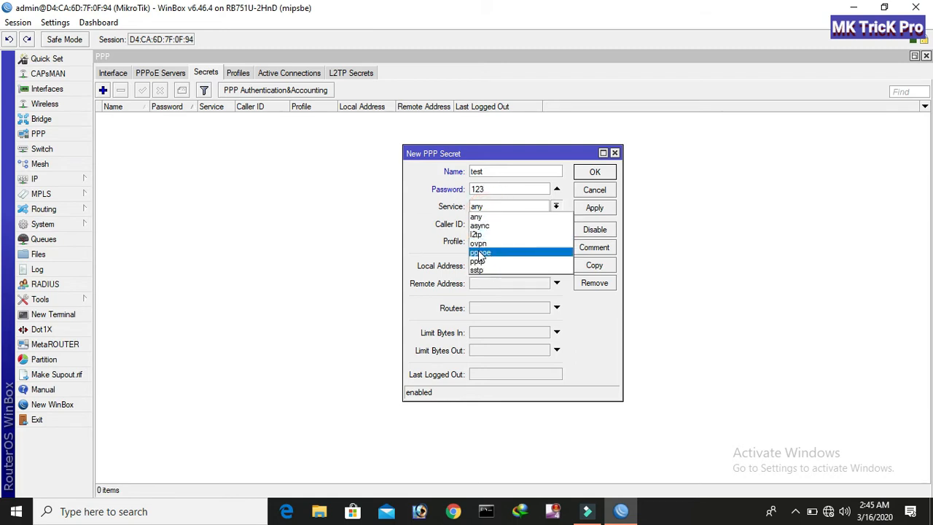
pyautogui.click(478, 251)
pyautogui.click(489, 241)
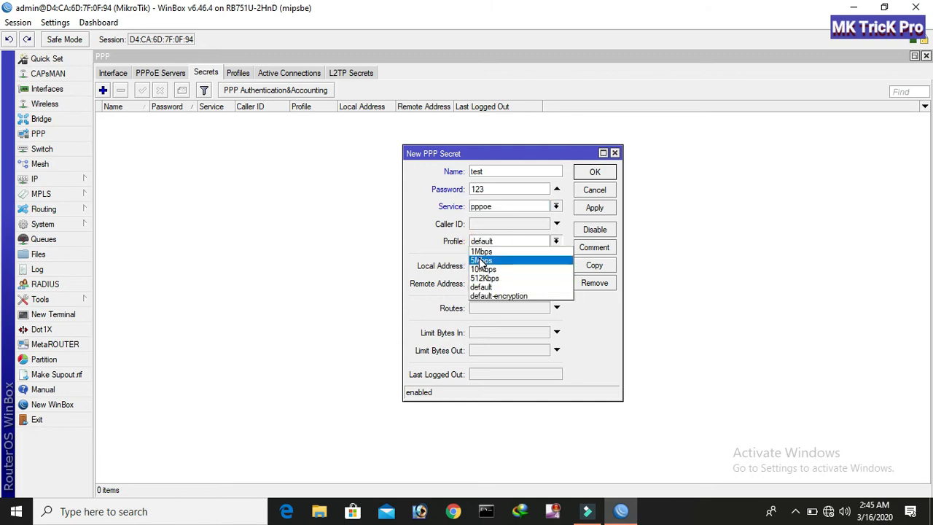
pyautogui.click(481, 260)
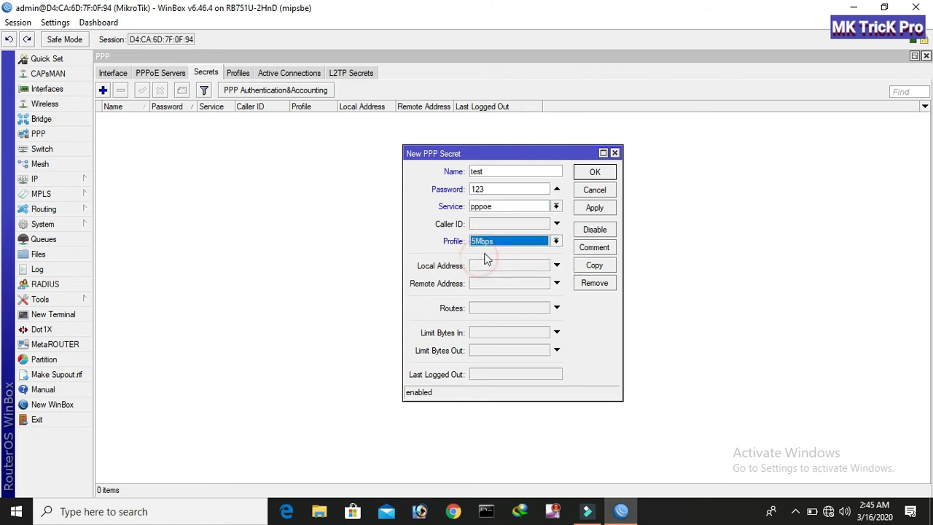
pyautogui.click(594, 208)
pyautogui.click(596, 172)
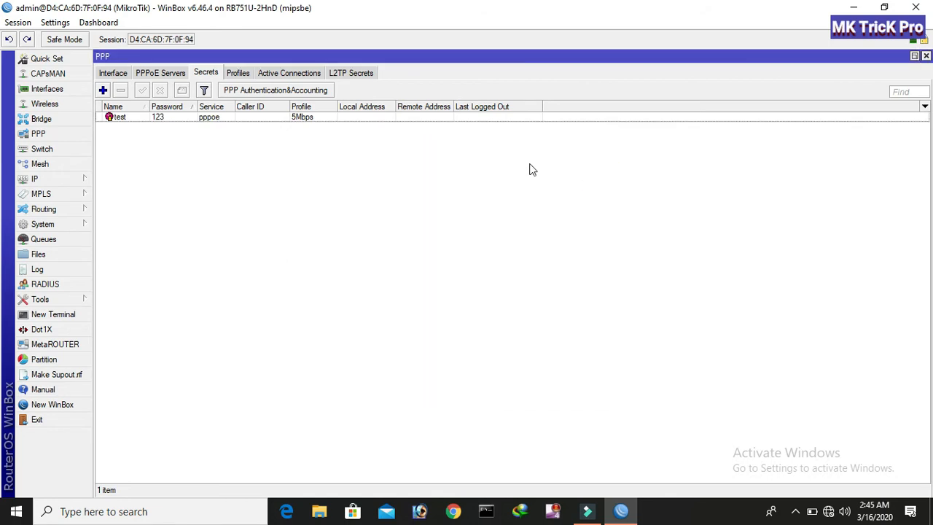
# Check the PPP interface and Active Connections lists, which show no connections yet.
pyautogui.click(261, 74)
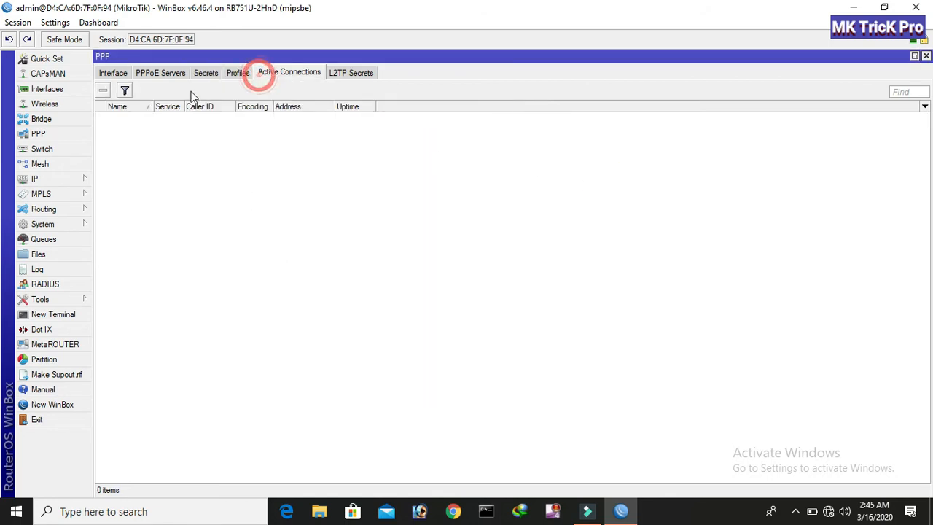
pyautogui.click(110, 74)
pyautogui.click(266, 76)
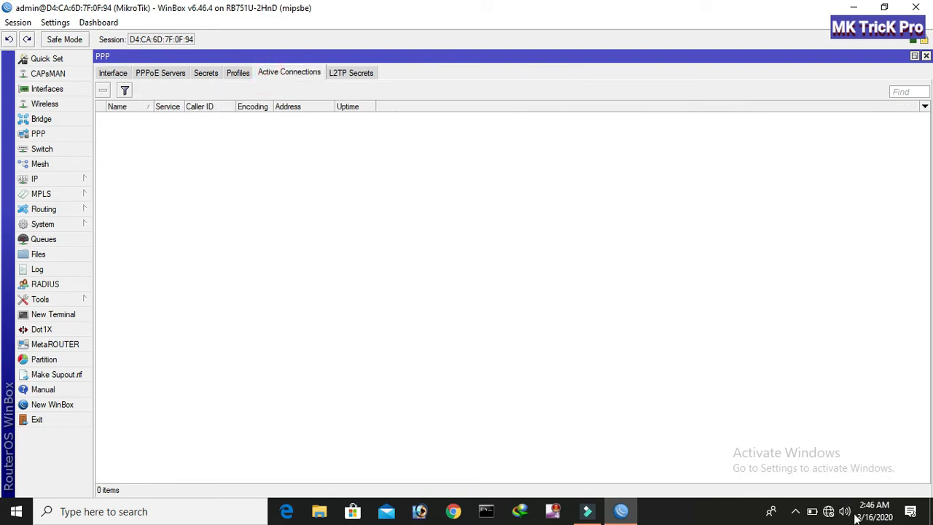
pyautogui.click(831, 511)
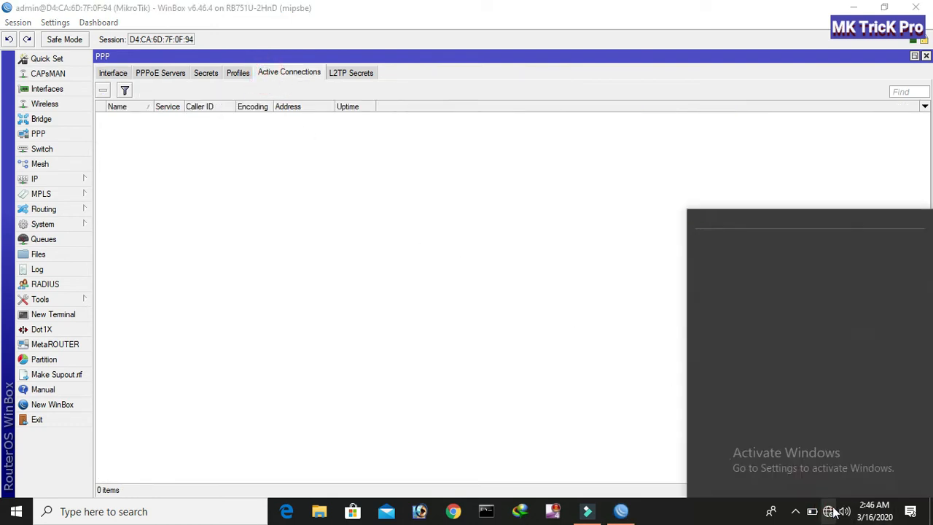
# From Network and Sharing Center, start a new broadband (PPPoE) Internet connection.
pyautogui.click(754, 204)
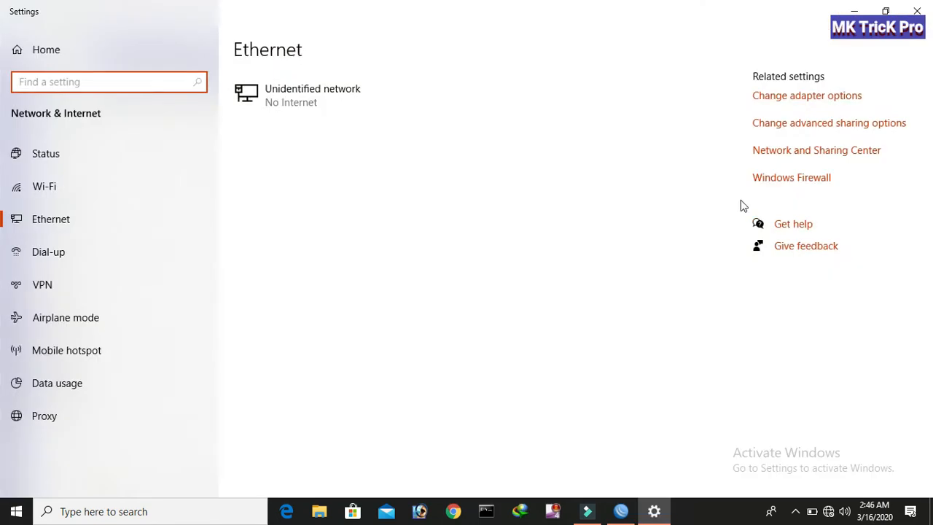
pyautogui.click(776, 158)
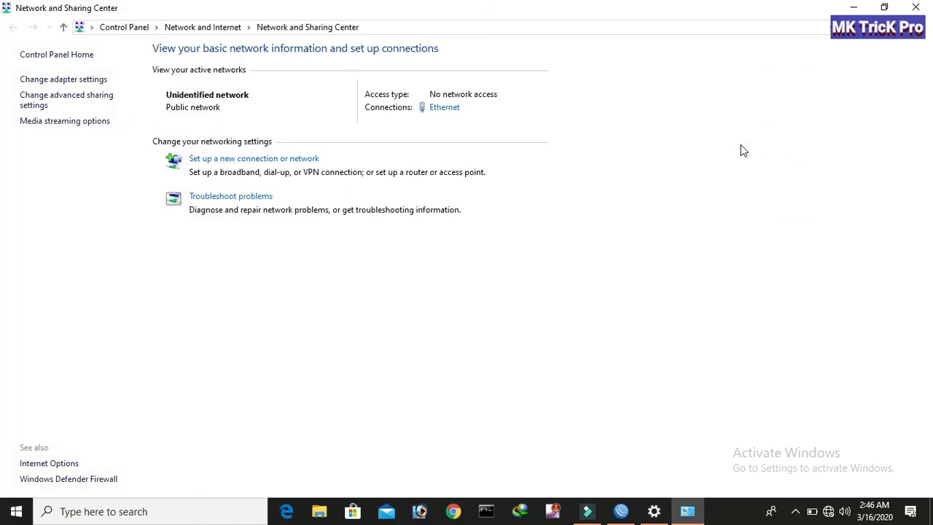
pyautogui.click(210, 159)
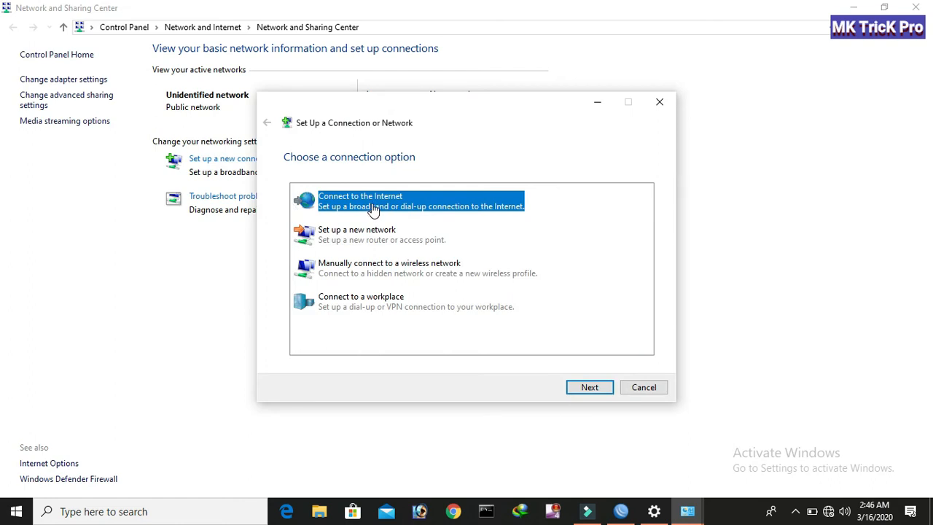
pyautogui.click(589, 386)
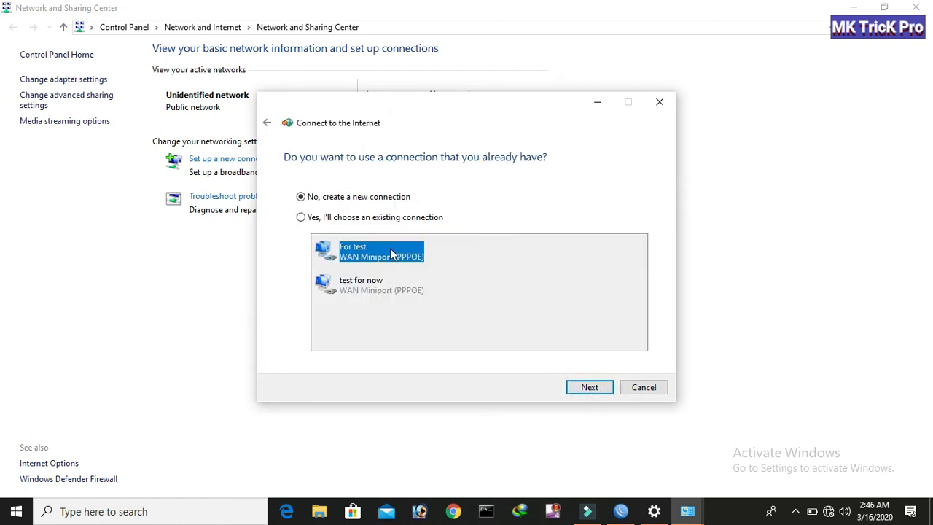
pyautogui.click(583, 387)
pyautogui.click(362, 216)
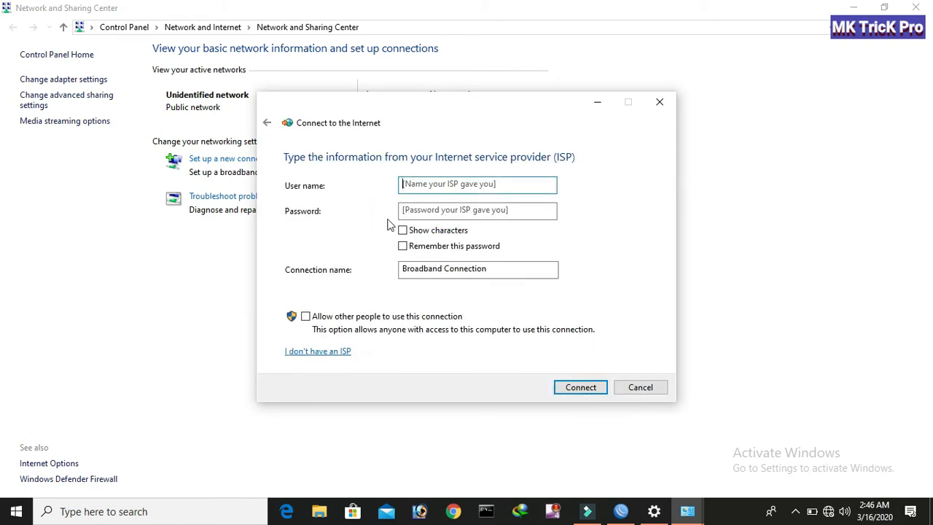
# Enter the user name test and its password, with the password characters shown.
pyautogui.click(411, 186)
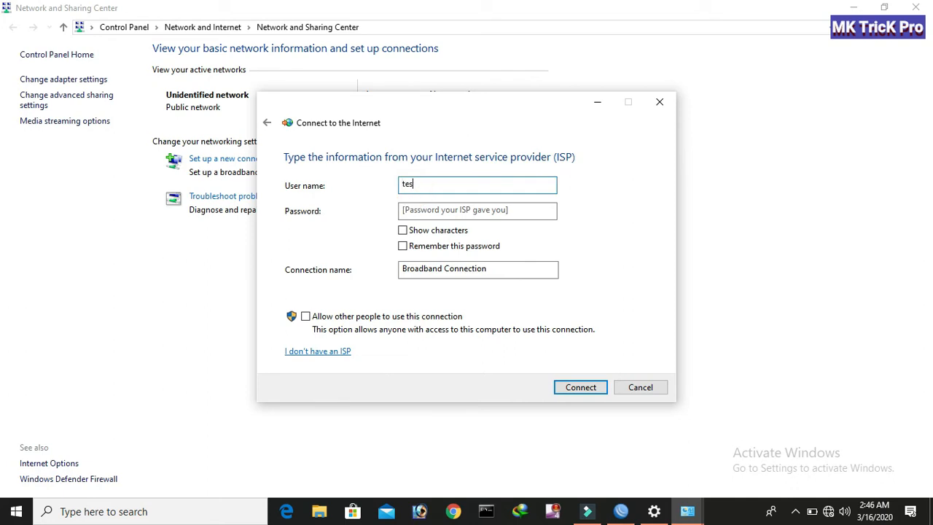
pyautogui.click(463, 210)
pyautogui.write('te')
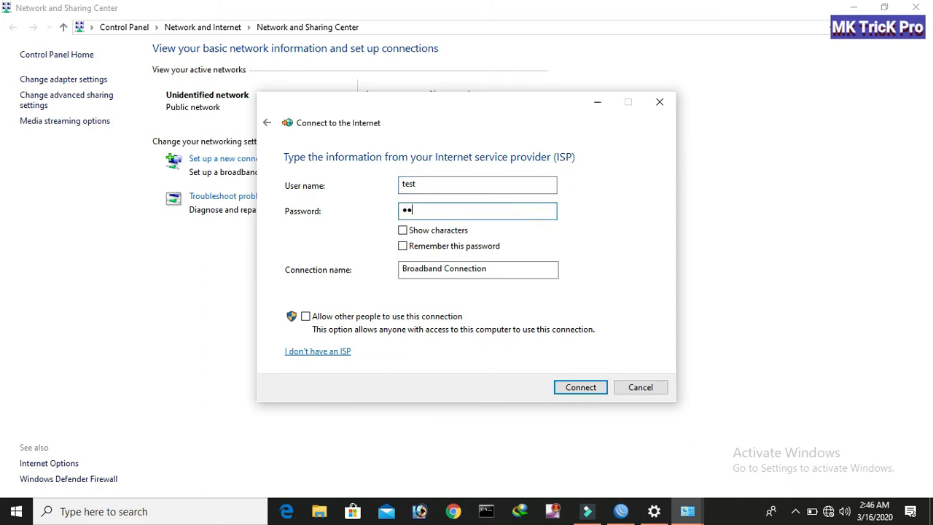
pyautogui.write('3')
pyautogui.click(421, 230)
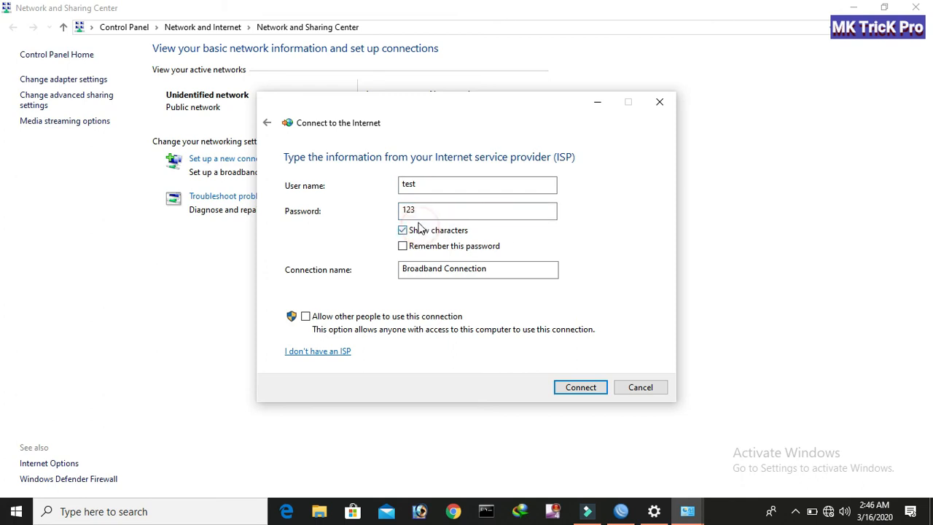
pyautogui.click(621, 510)
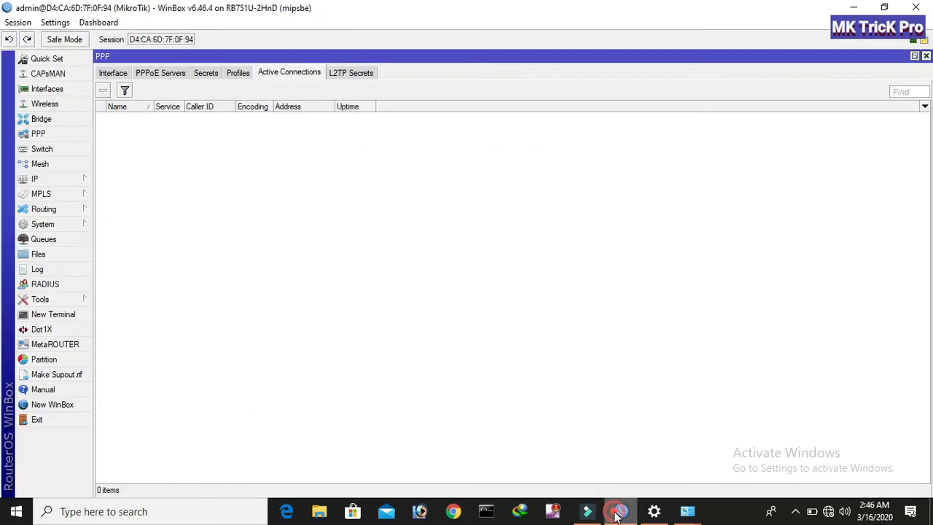
# Rename the broadband connection to 'For test Now', hide the password, and connect it.
pyautogui.click(197, 78)
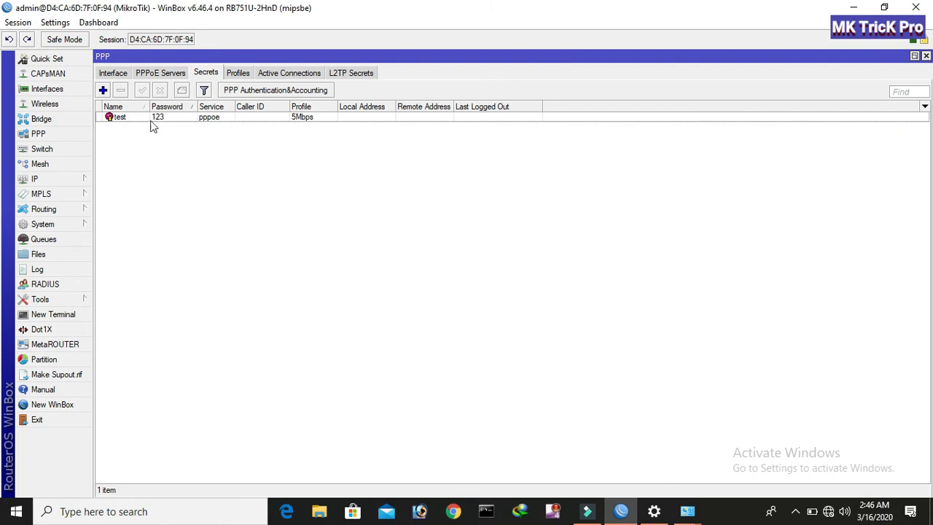
pyautogui.click(654, 510)
pyautogui.moveTo(687, 510)
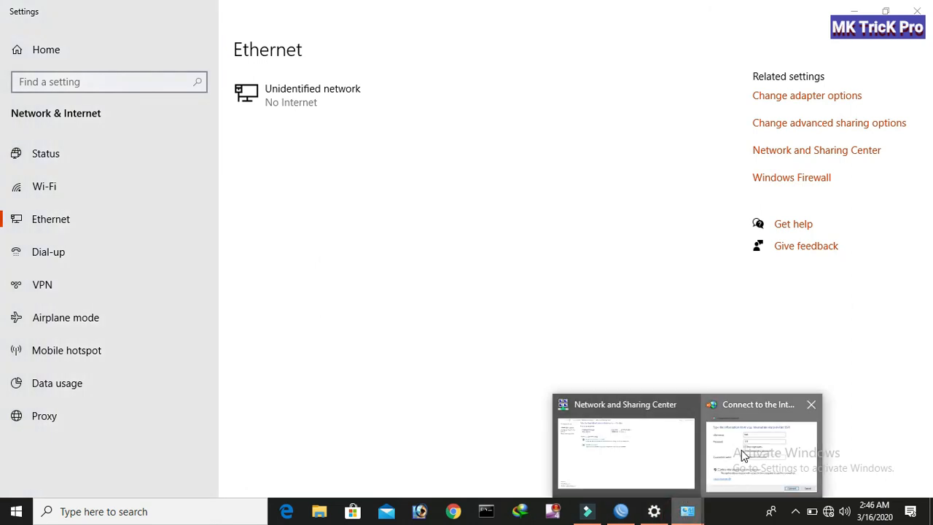
pyautogui.click(741, 450)
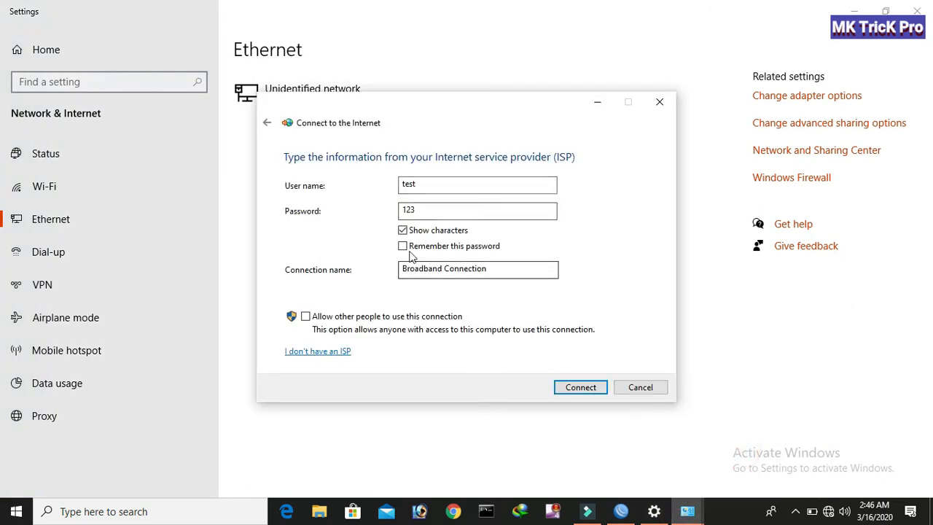
pyautogui.moveTo(494, 271); pyautogui.dragTo(393, 269)
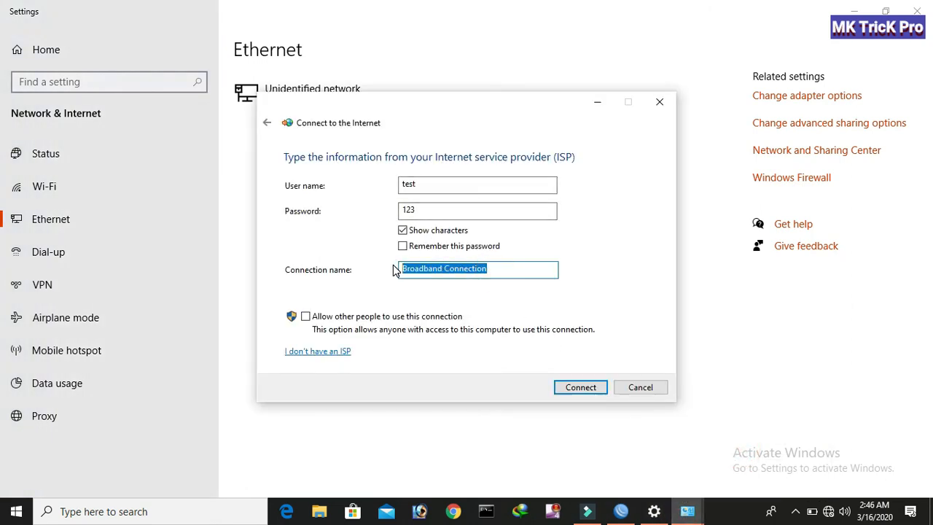
pyautogui.write('For test')
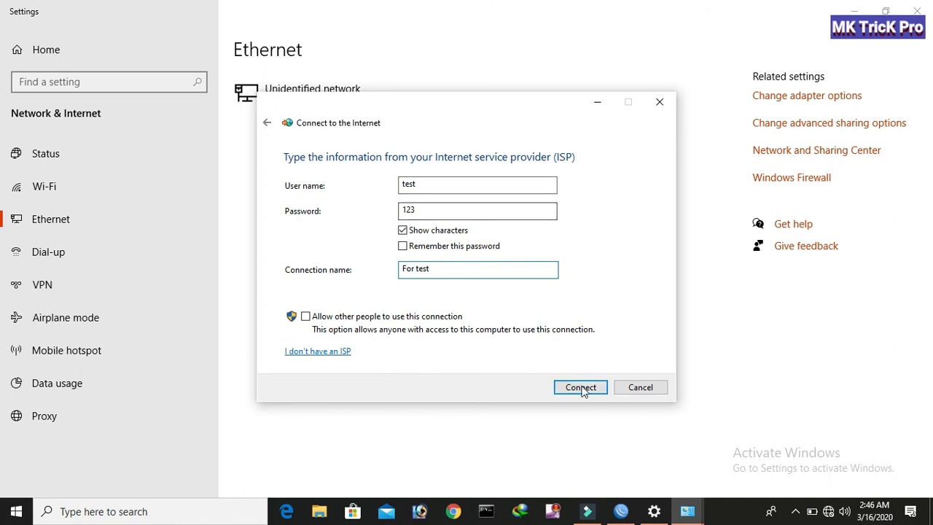
pyautogui.click(403, 231)
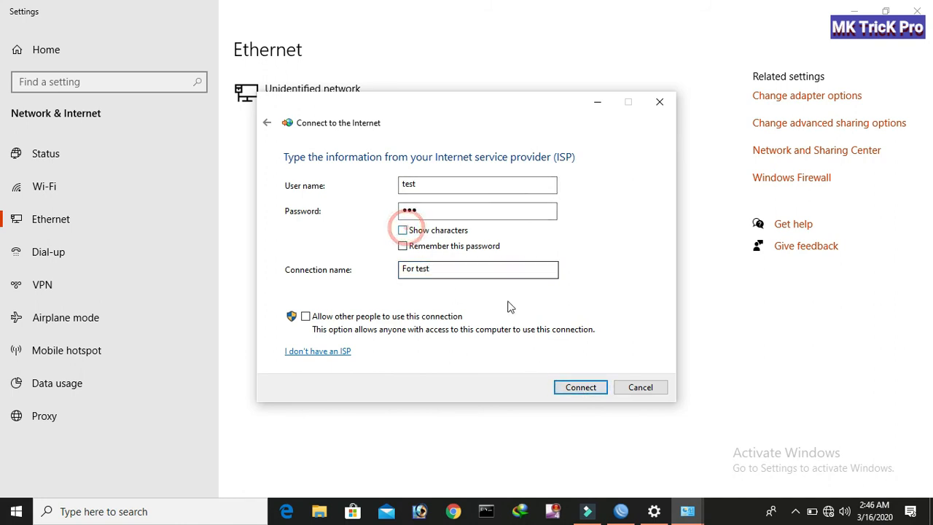
pyautogui.click(580, 387)
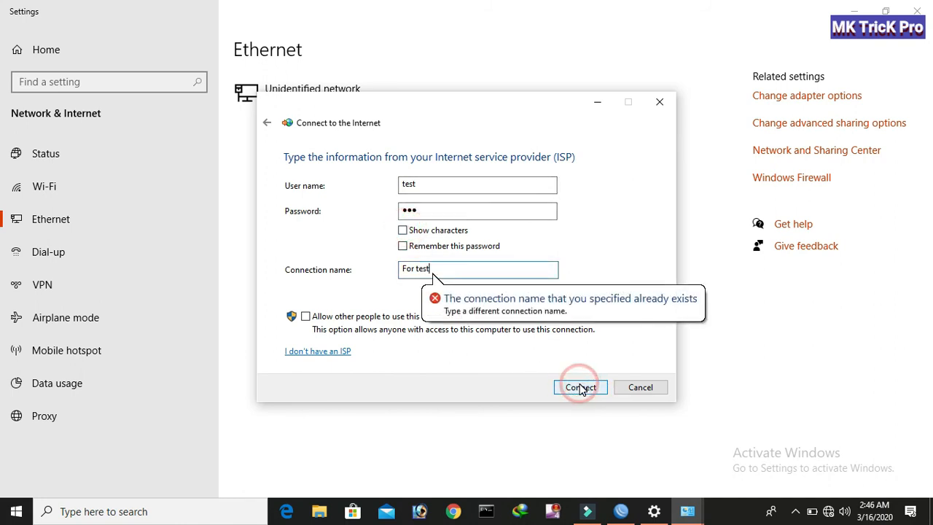
pyautogui.click(432, 269)
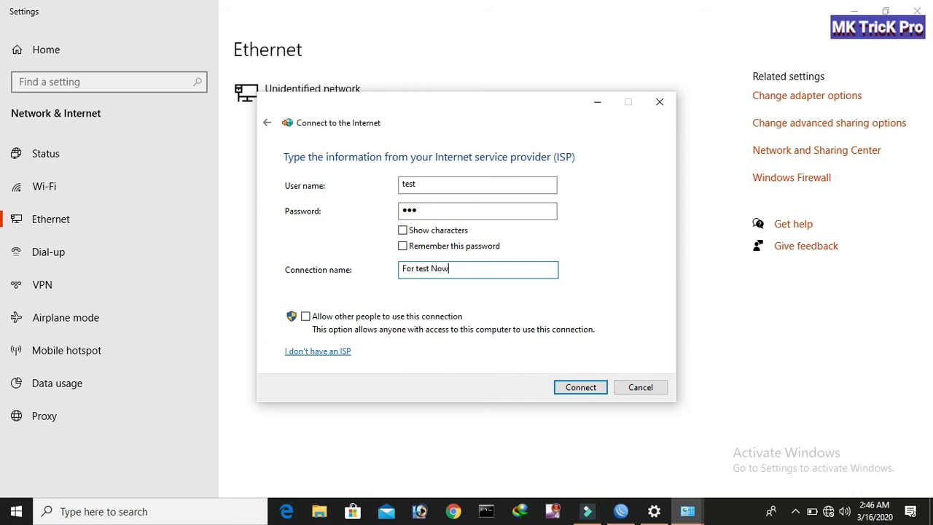
pyautogui.click(566, 388)
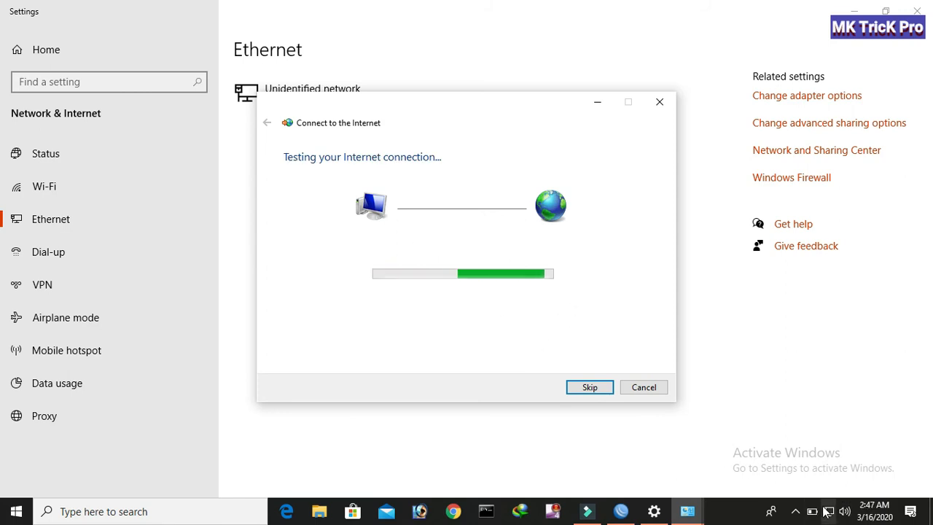
# Once online, close the wizard, Settings and Network and Sharing Center.
pyautogui.moveTo(828, 513)
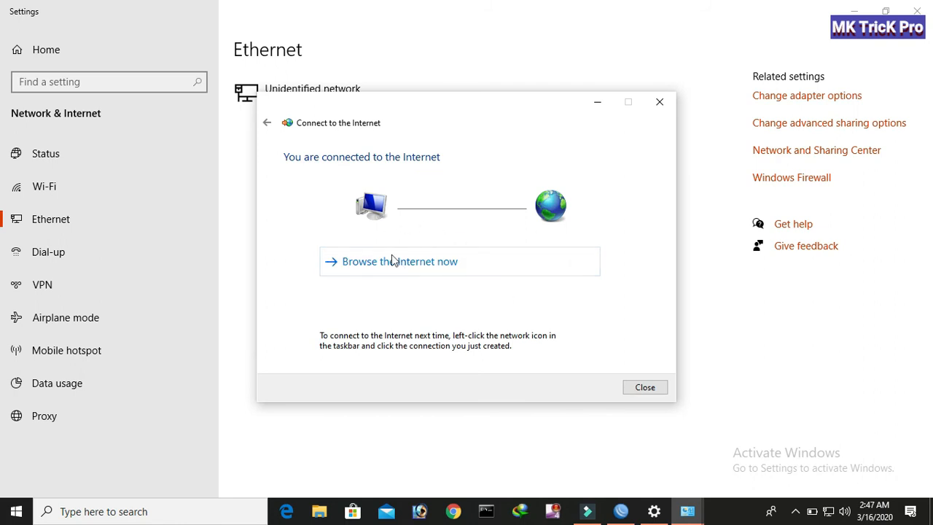
pyautogui.click(641, 388)
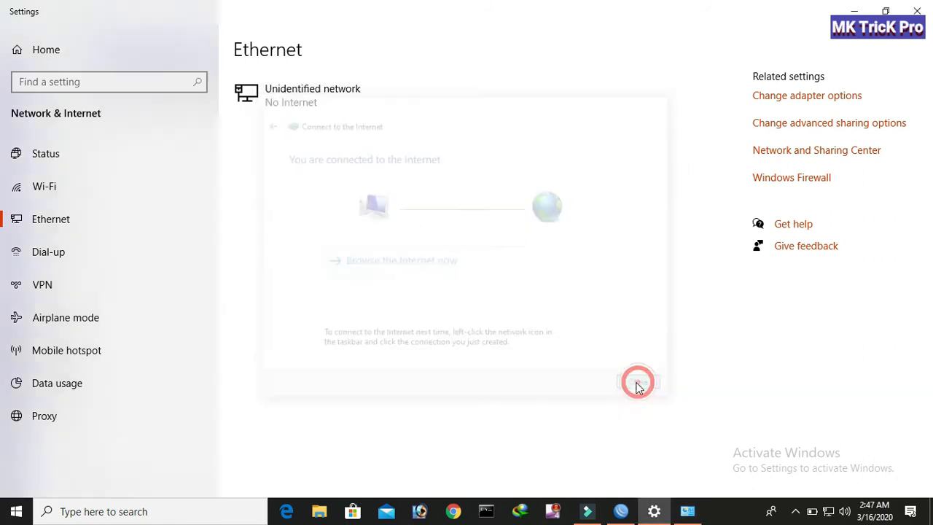
pyautogui.click(917, 11)
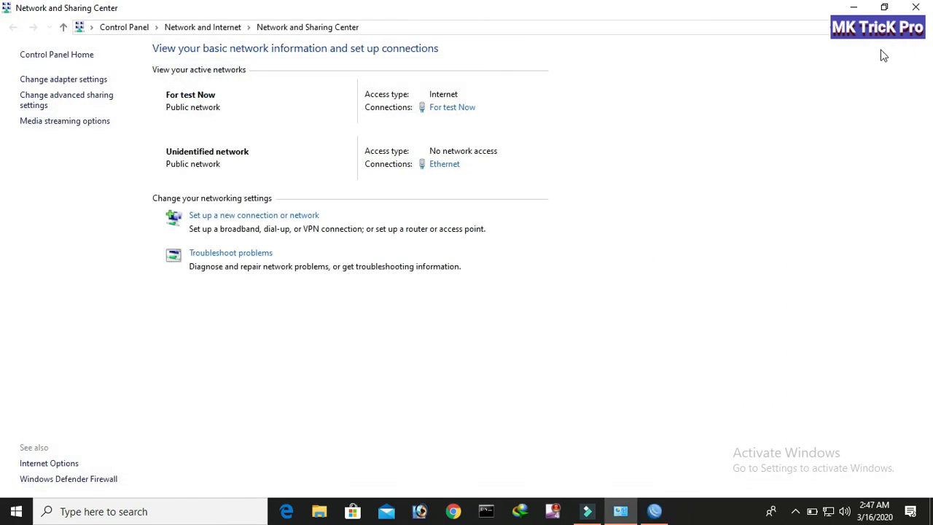
pyautogui.click(915, 7)
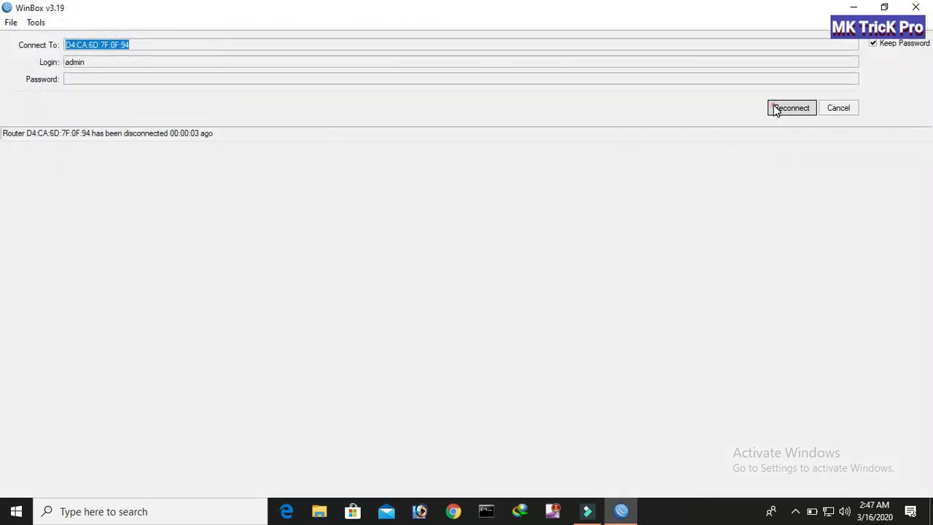
# Reconnect WinBox and check Active Connections, showing user test at 10.10.5.254.
pyautogui.click(790, 108)
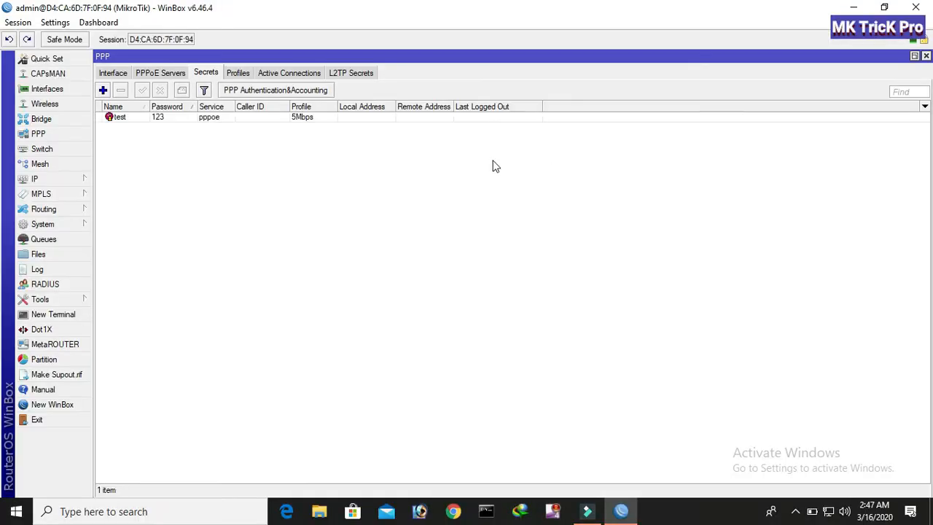
pyautogui.click(276, 73)
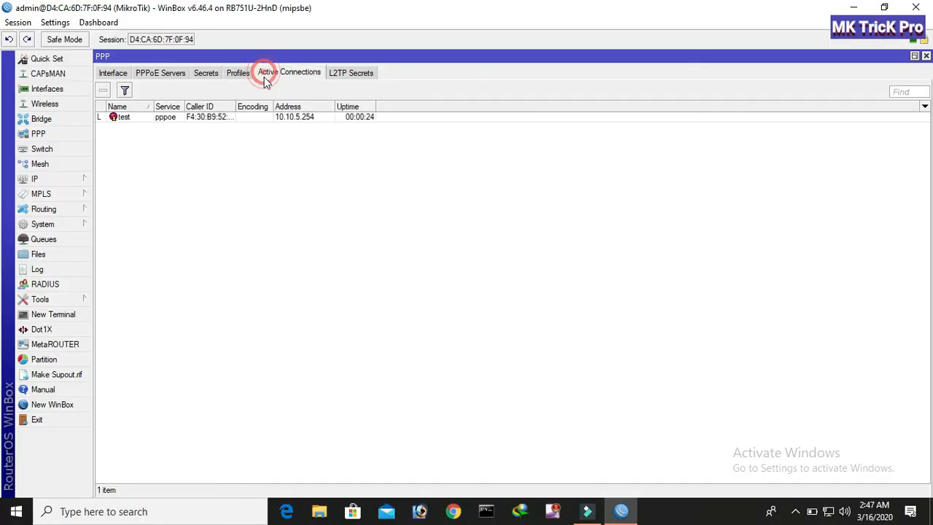
pyautogui.moveTo(237, 107); pyautogui.dragTo(271, 109)
# Open the pppoe-test interface's traffic view, then start Chrome and enter google.com.
pyautogui.click(115, 73)
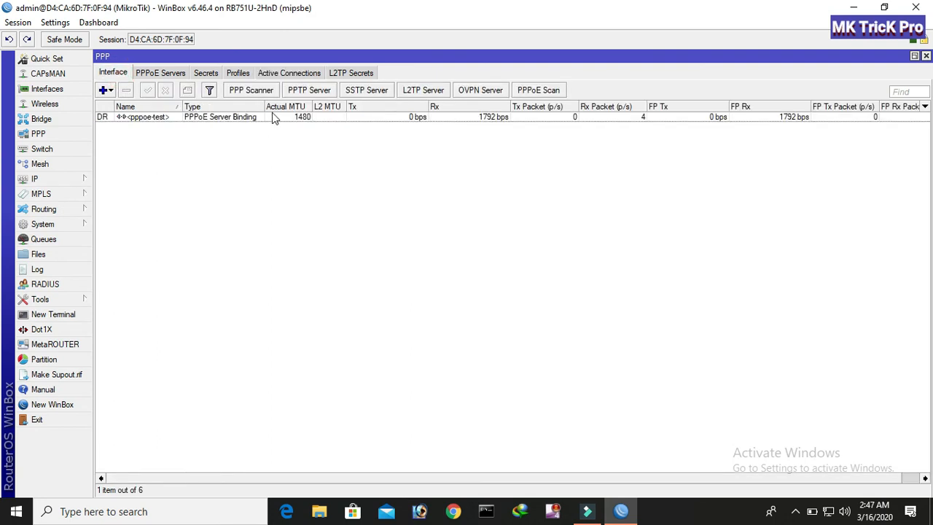
pyautogui.doubleClick(162, 119)
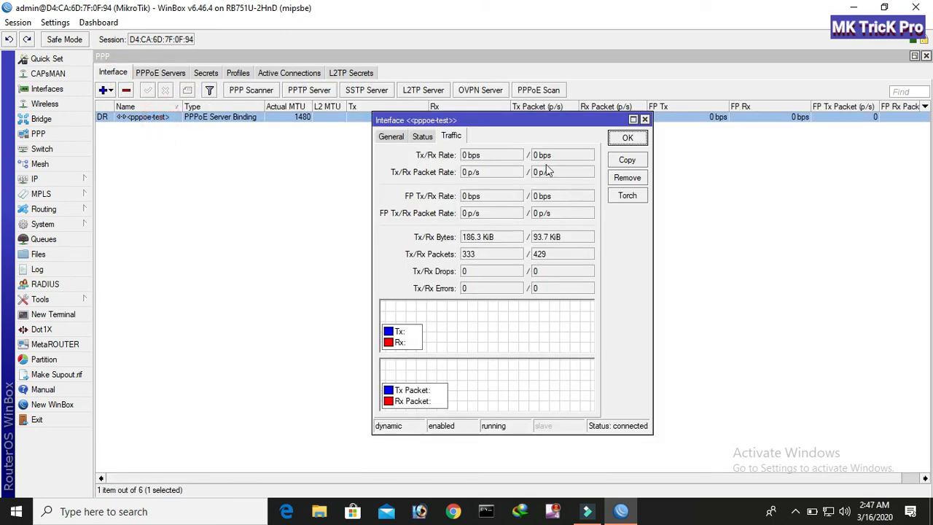
pyautogui.click(453, 510)
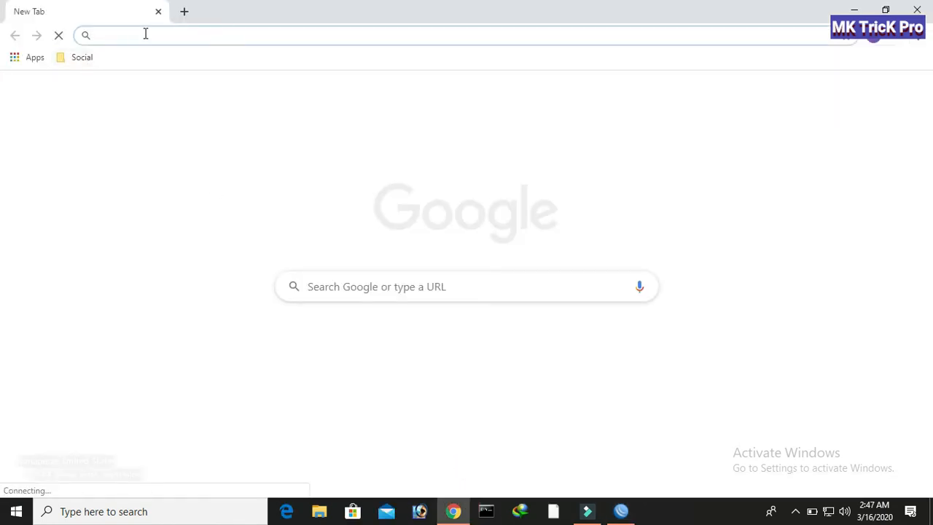
pyautogui.write('goo')
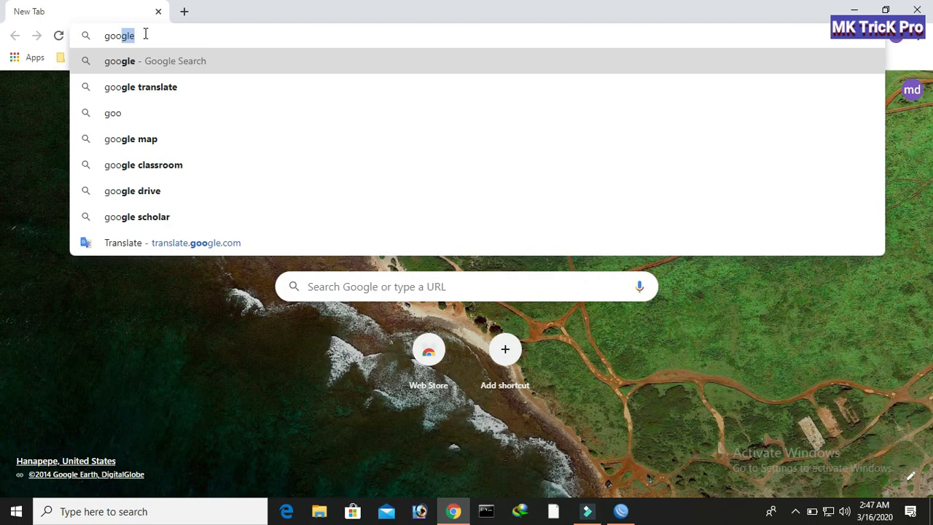
pyautogui.write('gle.com')
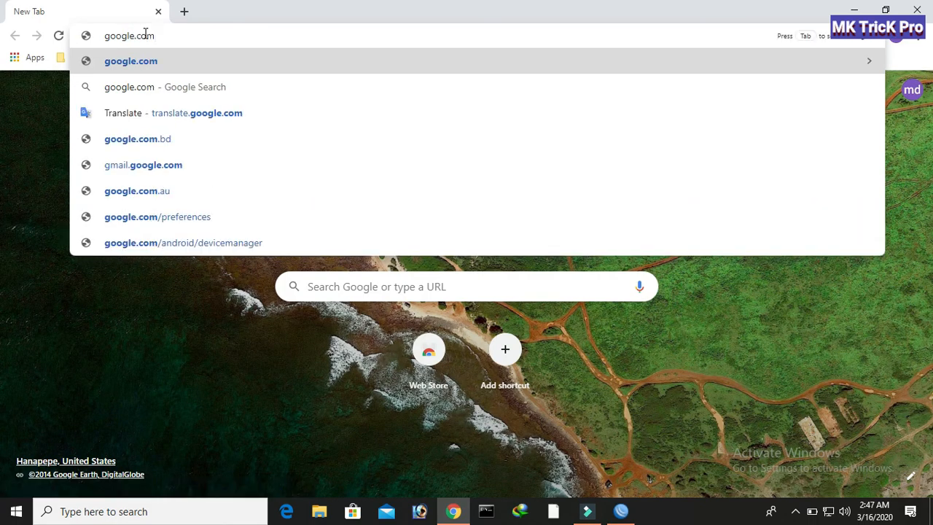
# Load google.com, then go to fast.com to run a speed test over the PPPoE link.
pyautogui.press('Return')
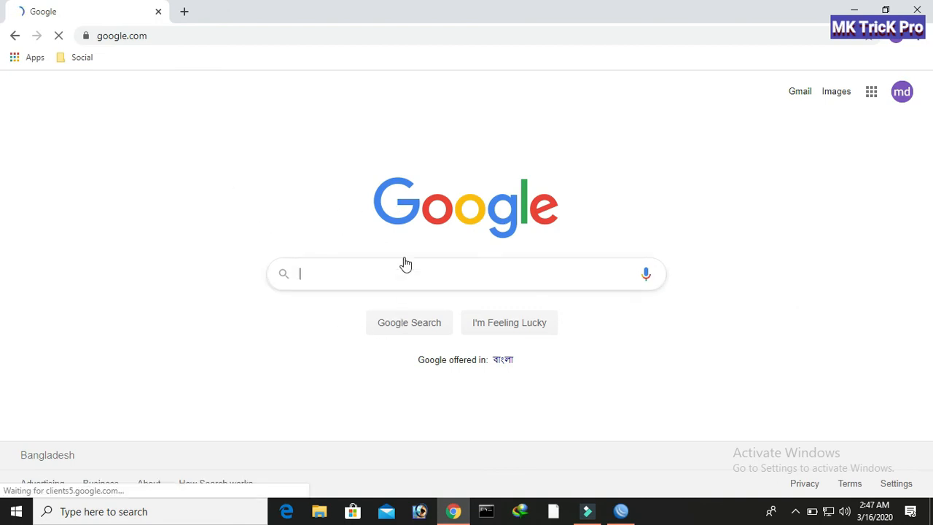
pyautogui.click(195, 34)
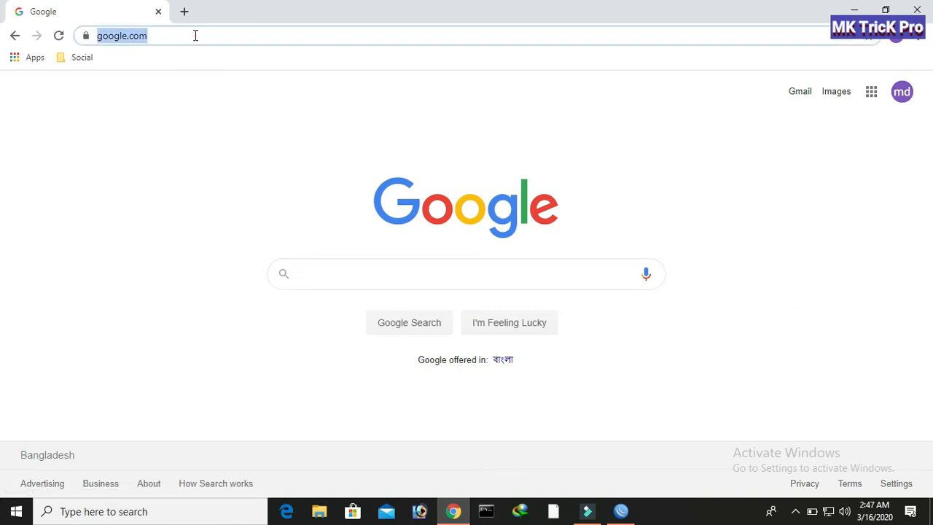
pyautogui.write('fa')
pyautogui.press('Return')
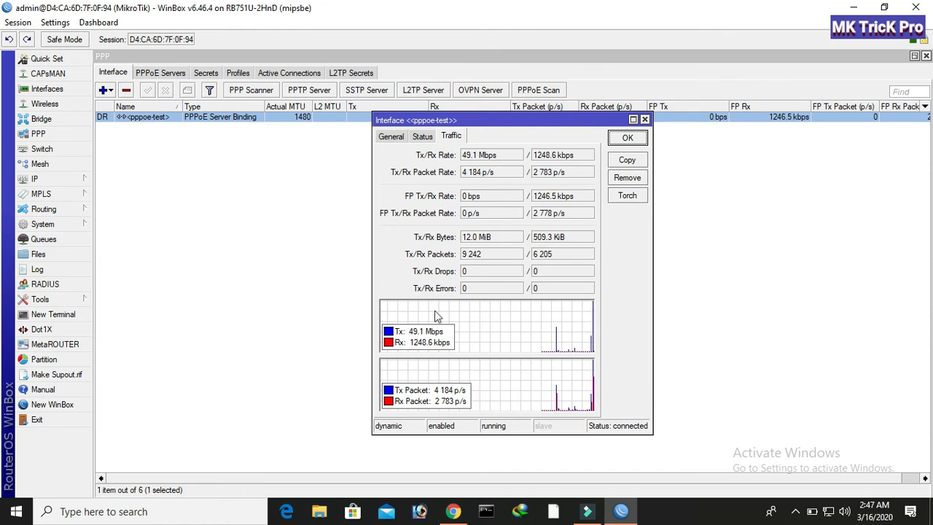
# Add a PPP secret named test2 with a password, service pppoe and profile 10Mbps.
pyautogui.click(392, 137)
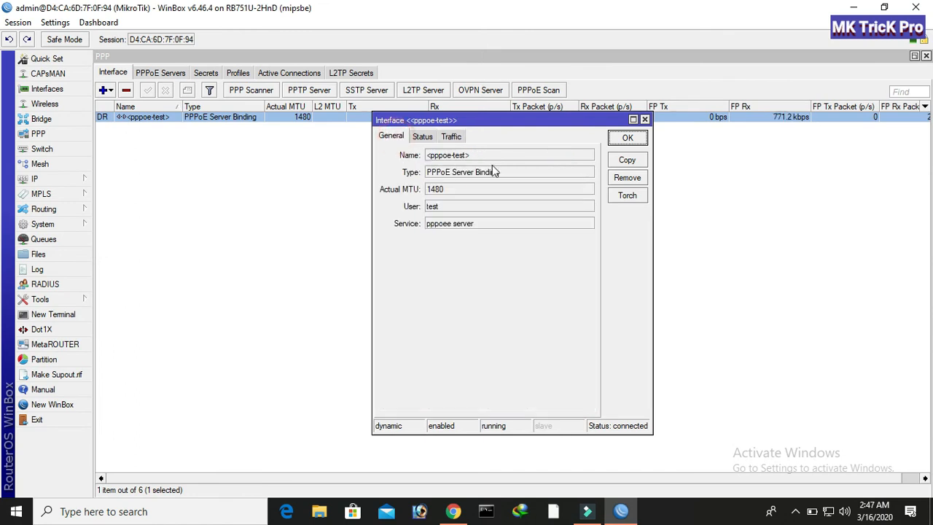
pyautogui.click(645, 119)
pyautogui.click(206, 75)
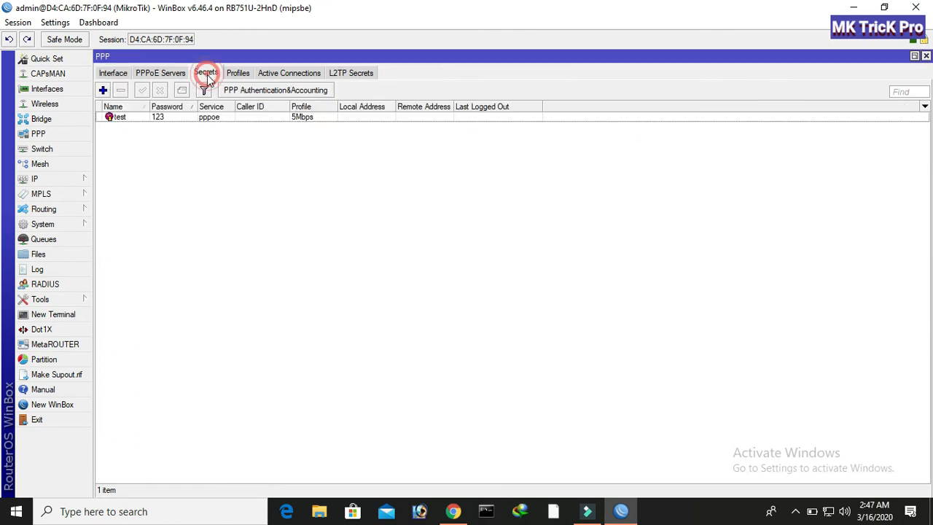
pyautogui.click(103, 90)
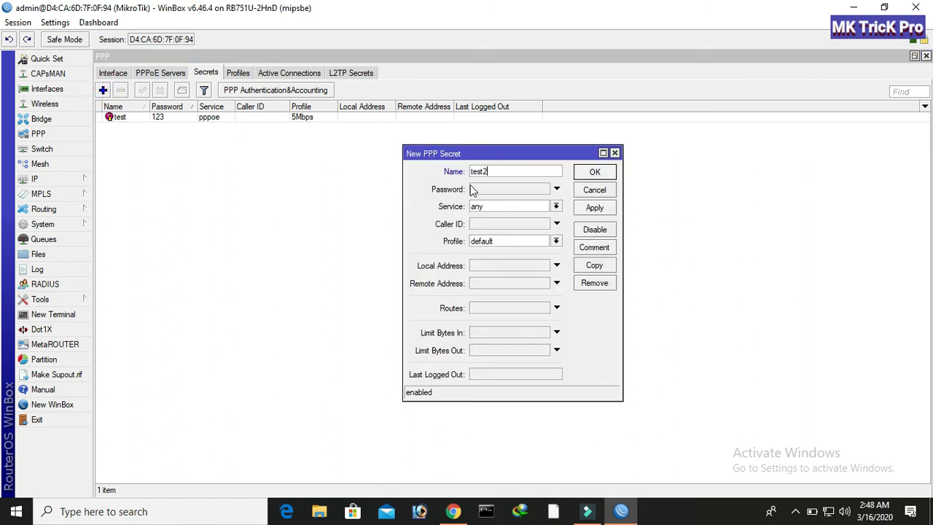
pyautogui.write('test2')
pyautogui.click(481, 190)
pyautogui.click(492, 207)
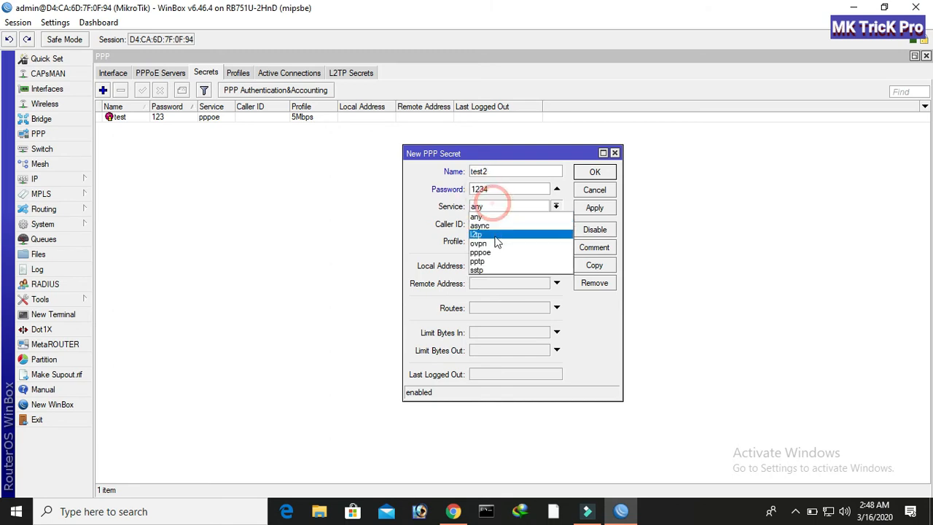
pyautogui.click(490, 250)
pyautogui.click(494, 242)
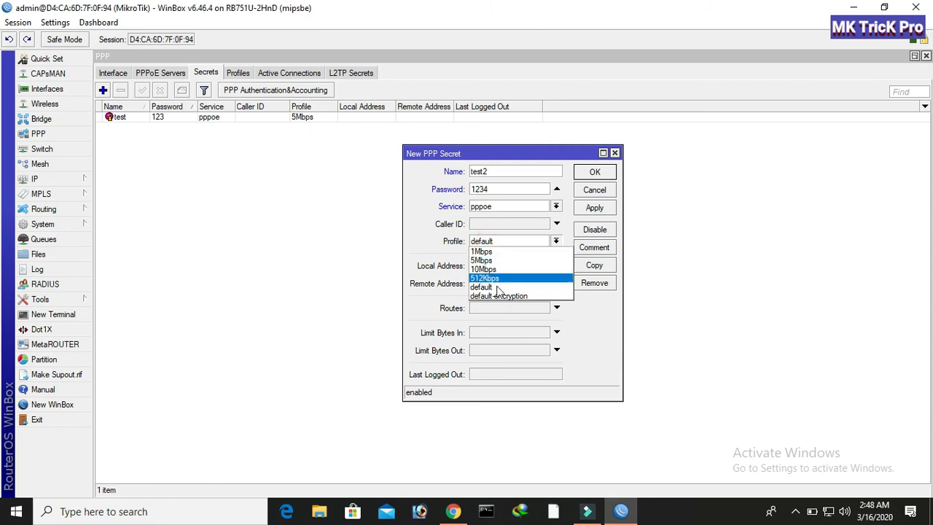
pyautogui.click(493, 269)
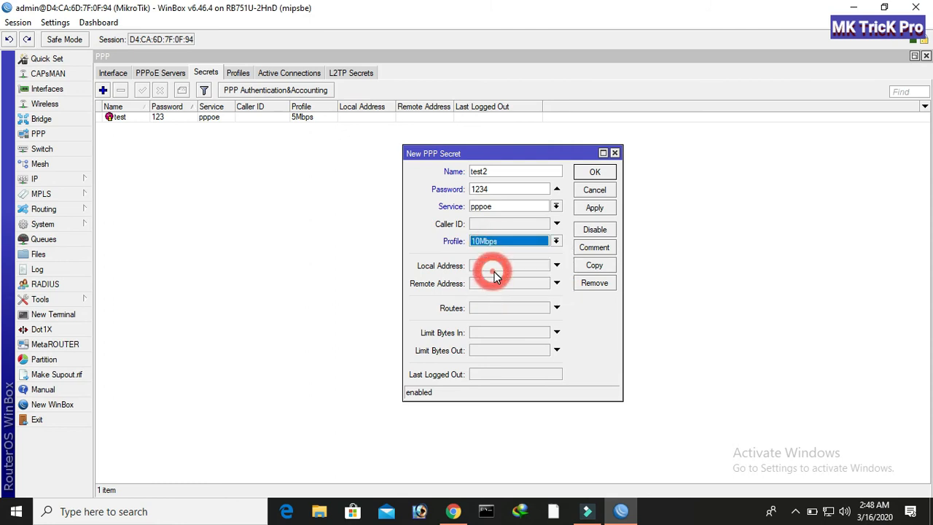
pyautogui.click(595, 209)
pyautogui.click(584, 173)
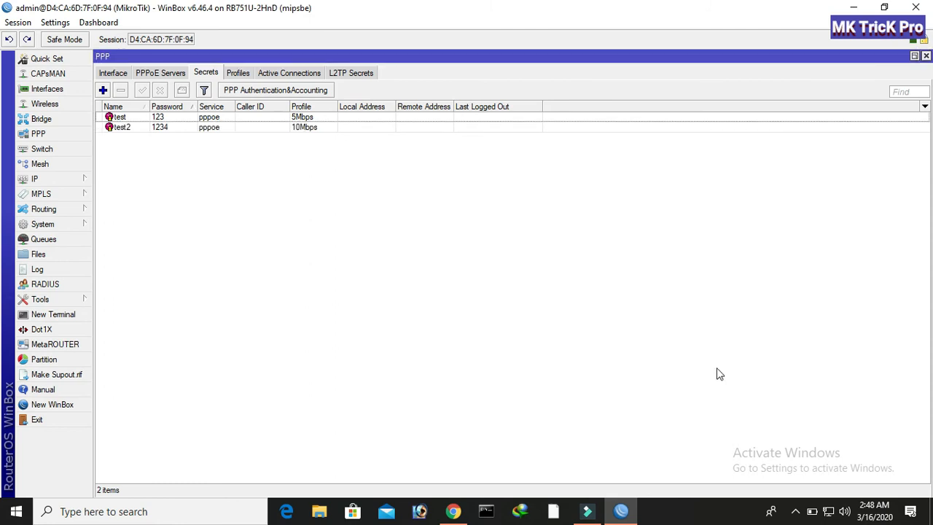
# Disconnect and remove the 'For test Now' dial-up connection in Windows Settings.
pyautogui.click(304, 73)
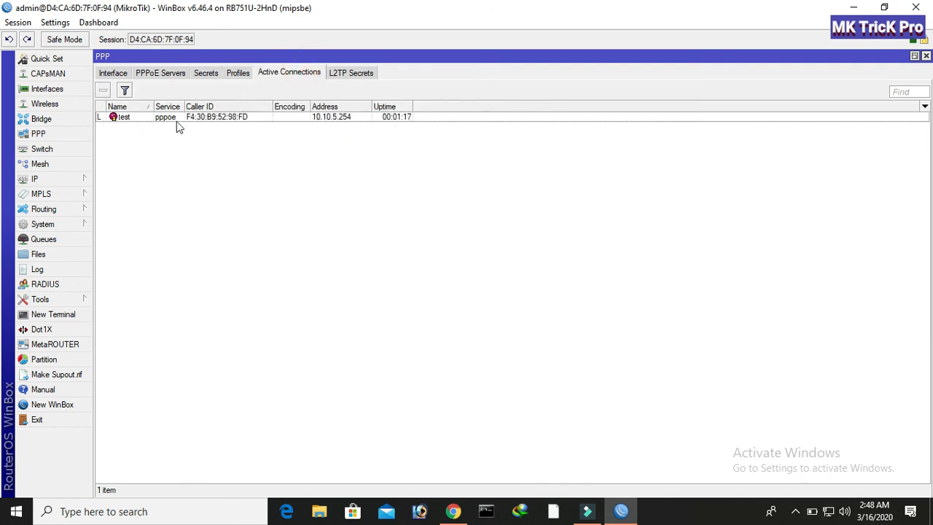
pyautogui.click(828, 510)
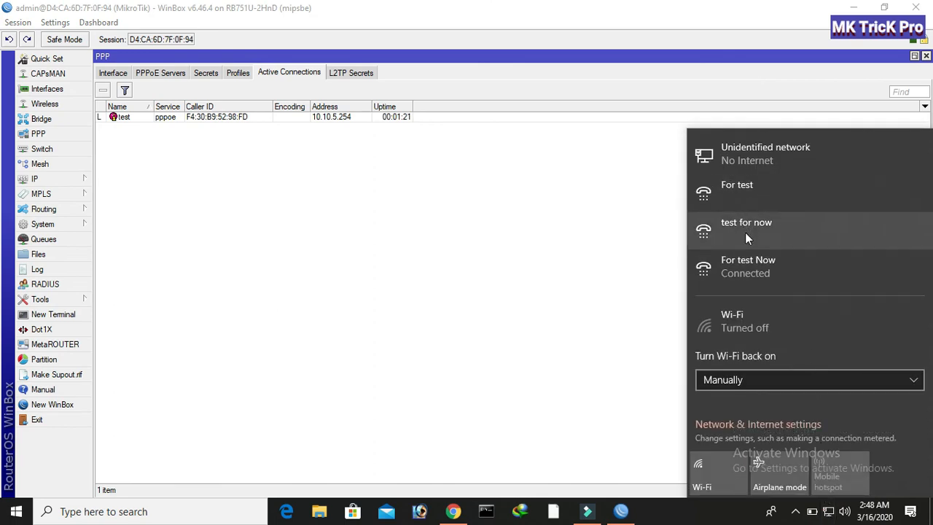
pyautogui.click(746, 266)
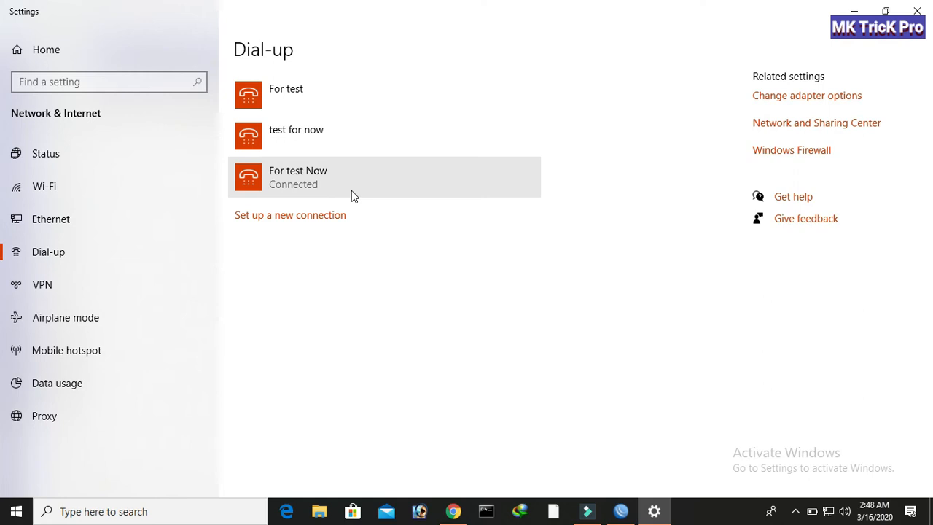
pyautogui.click(340, 191)
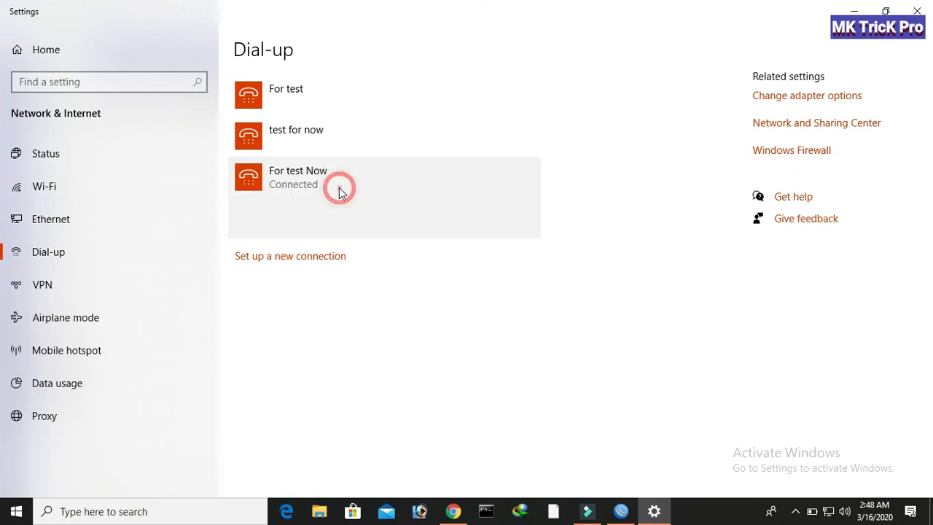
pyautogui.click(495, 226)
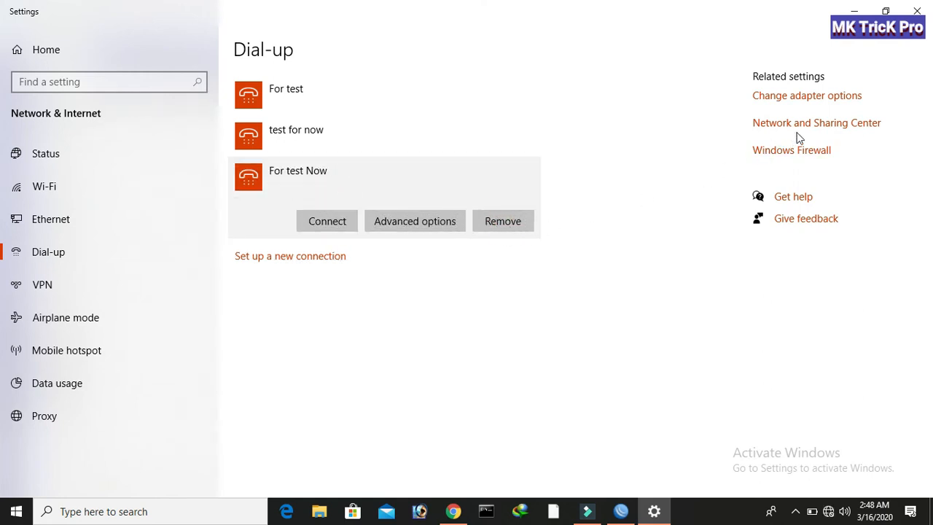
pyautogui.click(502, 222)
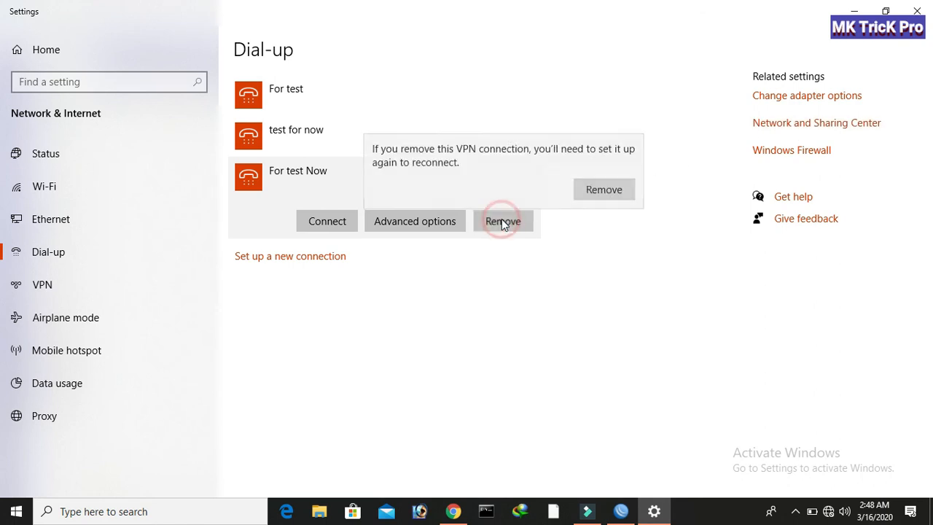
pyautogui.click(588, 186)
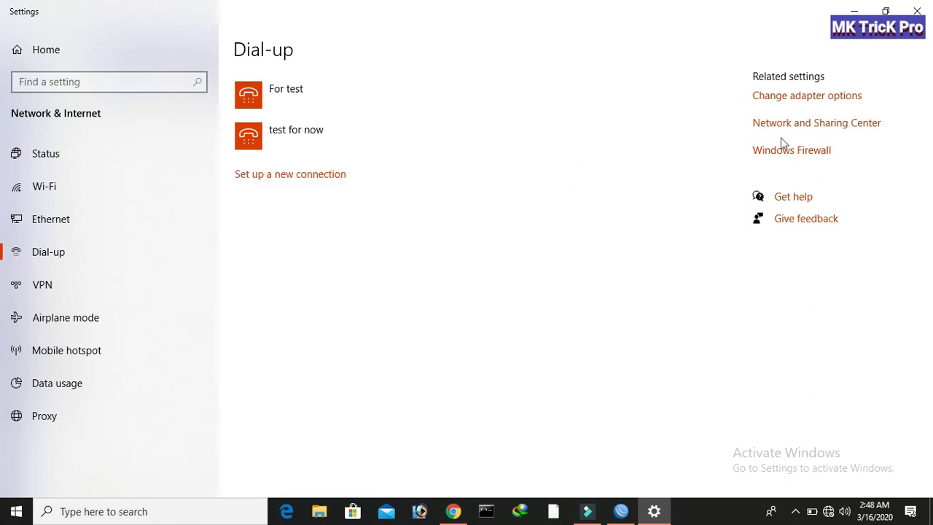
pyautogui.click(814, 131)
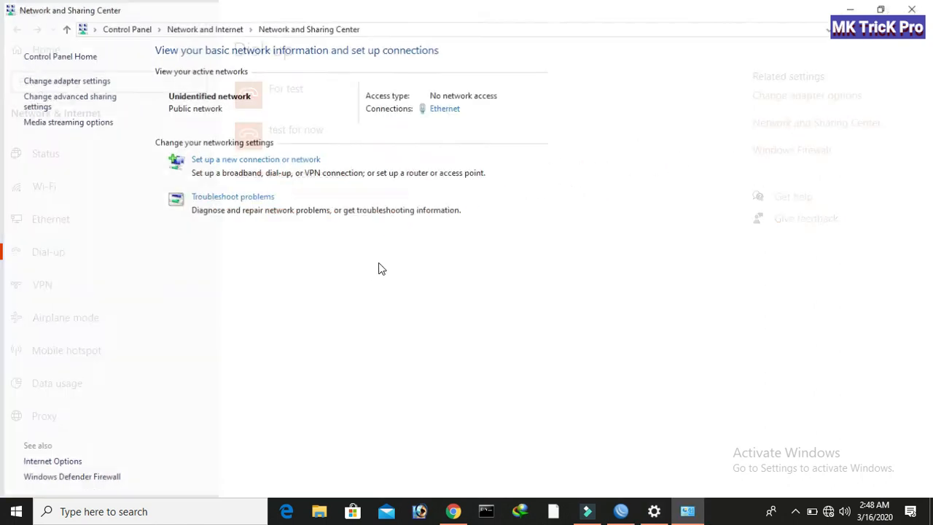
# Start a new broadband (PPPoE) Internet connection from Network and Sharing Center.
pyautogui.click(231, 158)
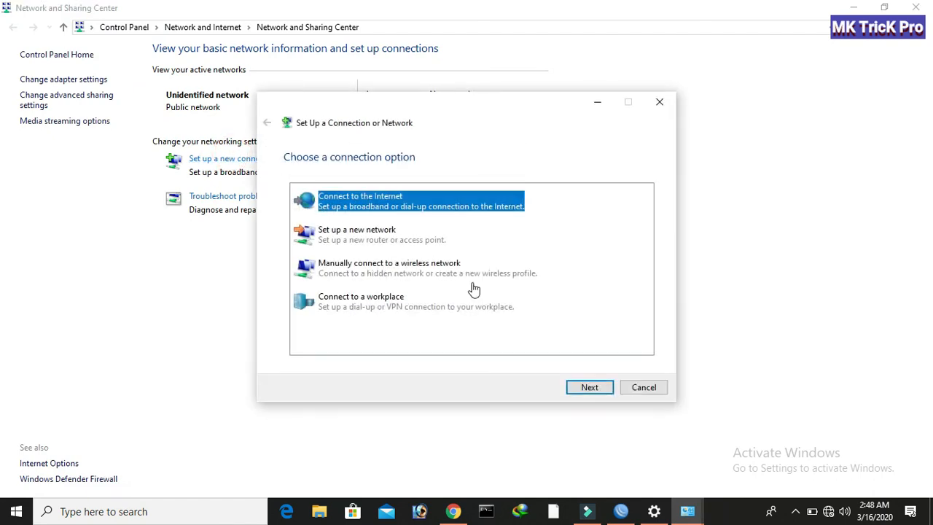
pyautogui.click(592, 387)
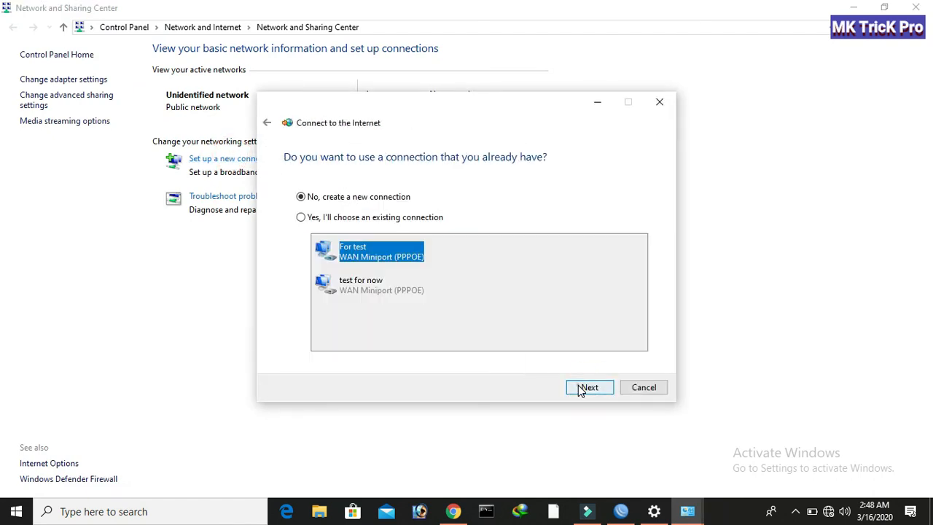
pyautogui.click(583, 388)
pyautogui.click(475, 221)
# Enter user name test2 and its password, show characters, and dial the connection.
pyautogui.click(458, 184)
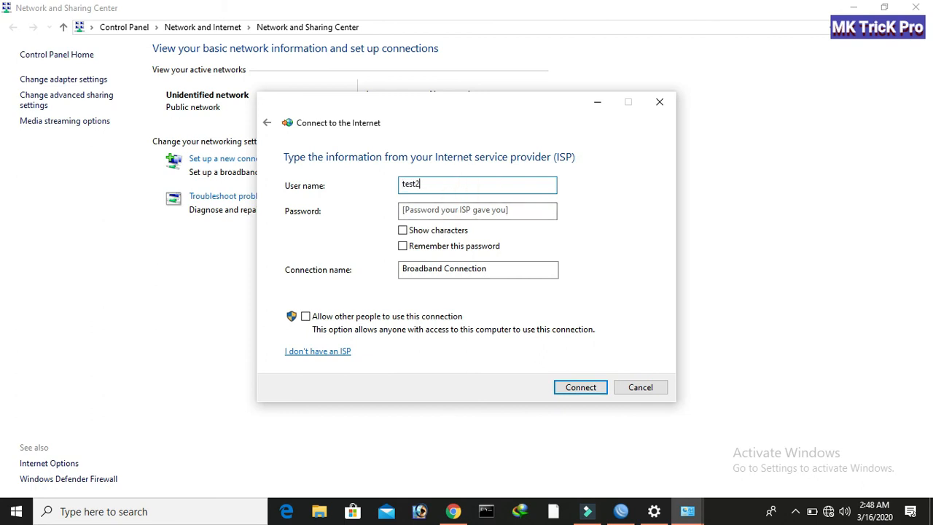
pyautogui.click(462, 211)
pyautogui.write('12')
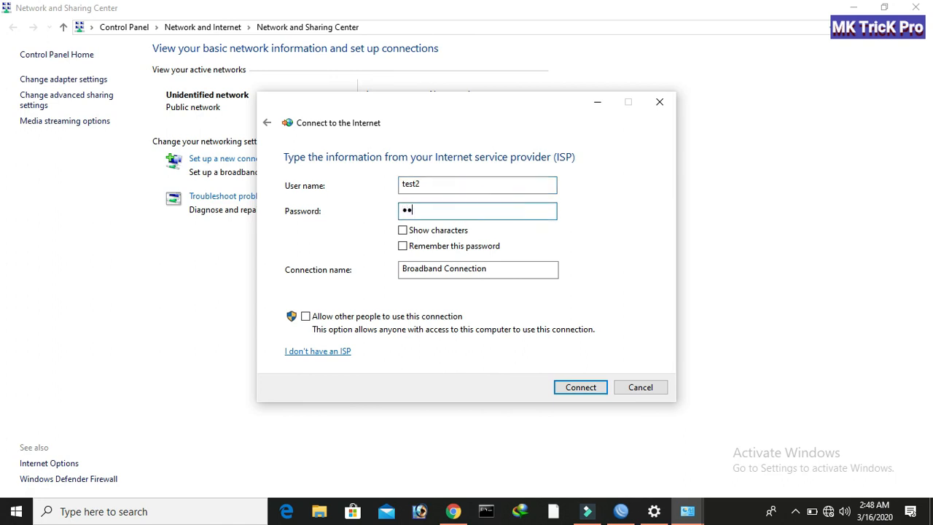
pyautogui.click(402, 230)
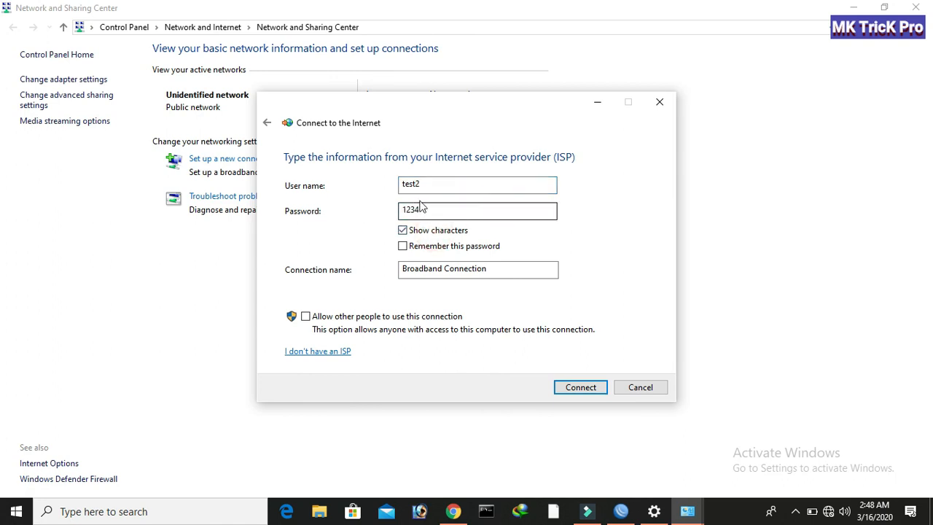
pyautogui.click(577, 387)
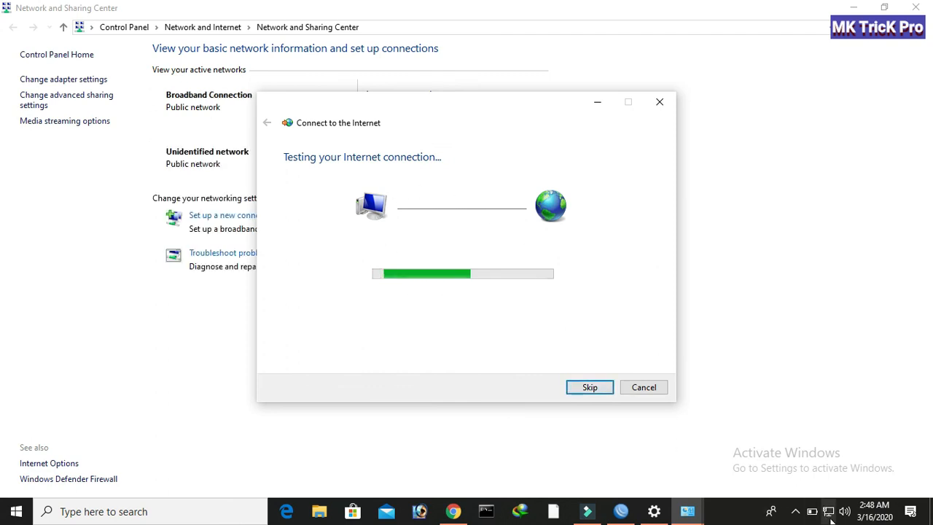
pyautogui.moveTo(828, 515)
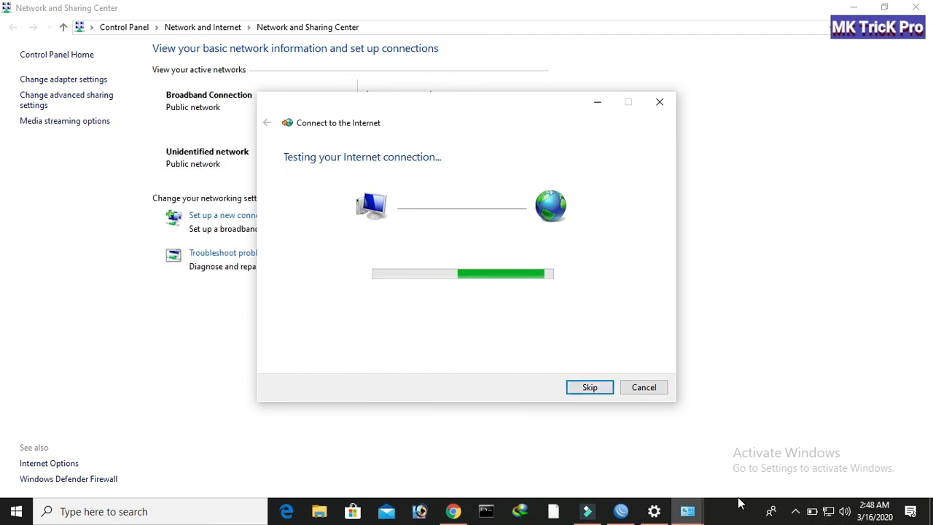
pyautogui.click(616, 510)
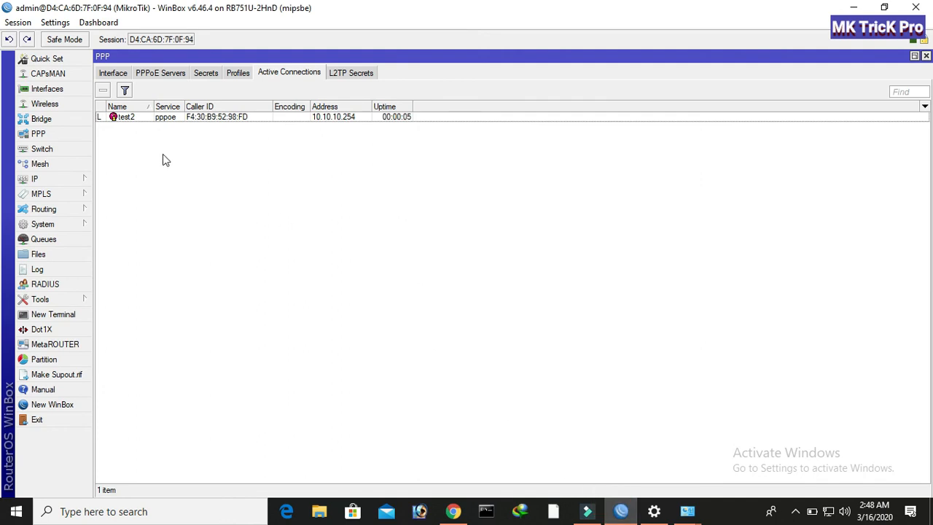
# Inspect the connected pppoe-test2 interface, then close PPP, minimize WinBox and close network windows.
pyautogui.click(114, 73)
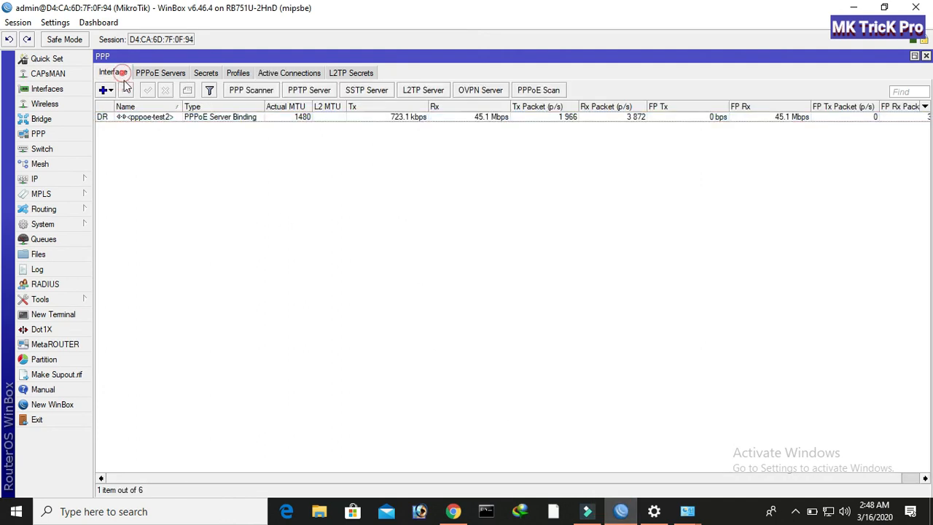
pyautogui.doubleClick(176, 118)
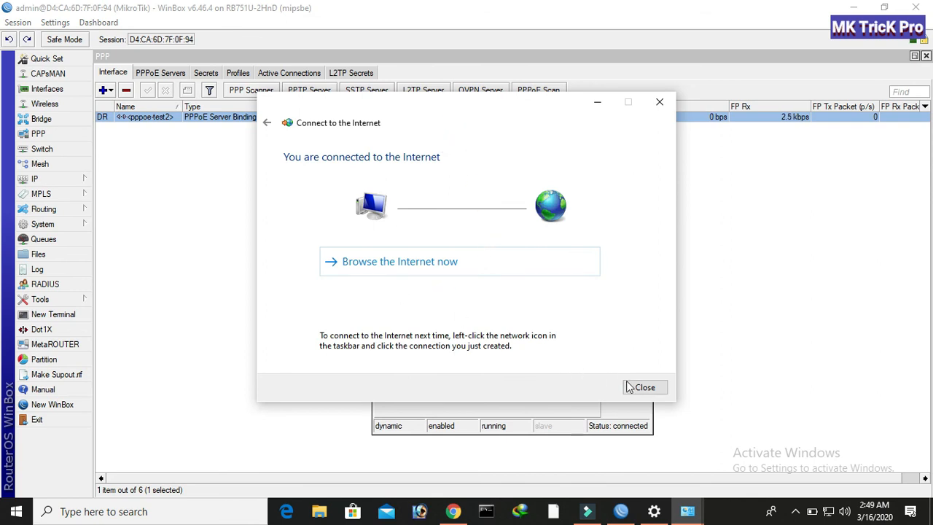
pyautogui.click(643, 387)
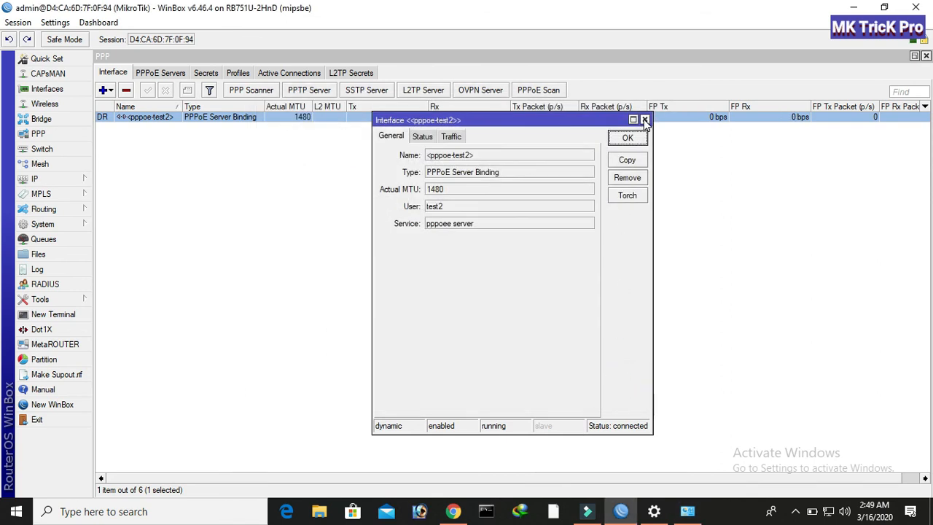
pyautogui.click(644, 120)
pyautogui.click(925, 56)
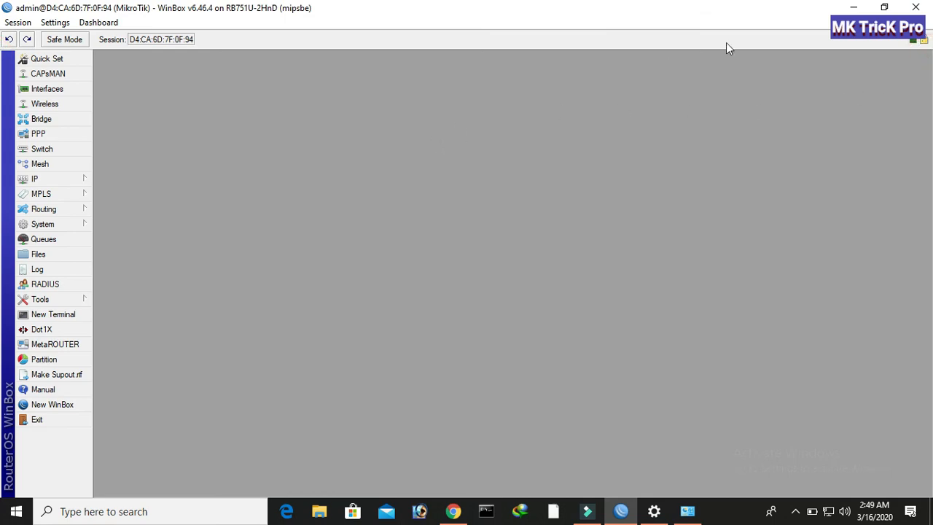
pyautogui.click(854, 8)
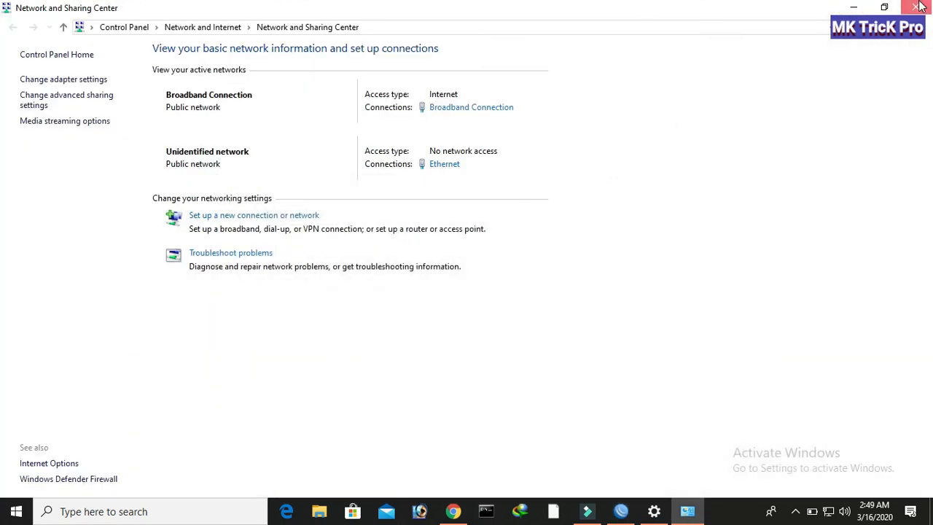
pyautogui.click(920, 7)
pyautogui.click(918, 7)
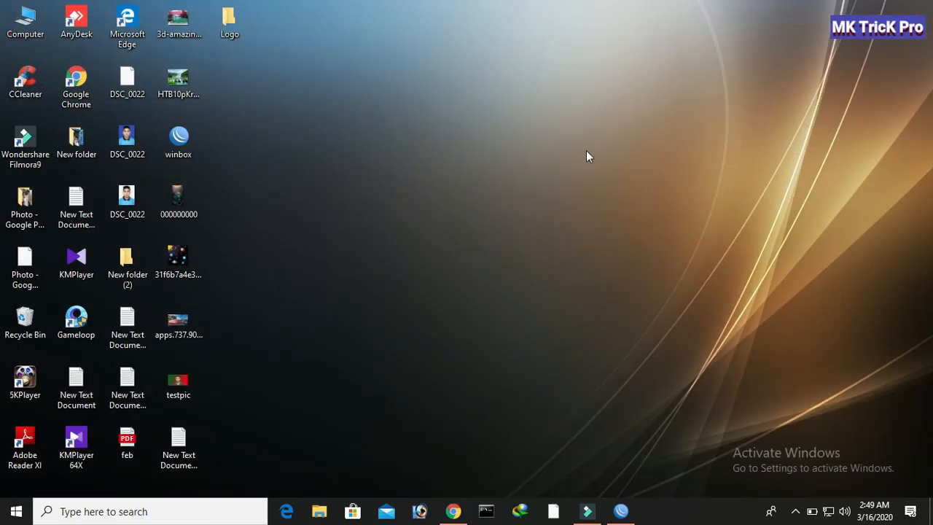
# Review the 42 Mbps fast.com result, load google.com, then close Chrome.
pyautogui.click(453, 511)
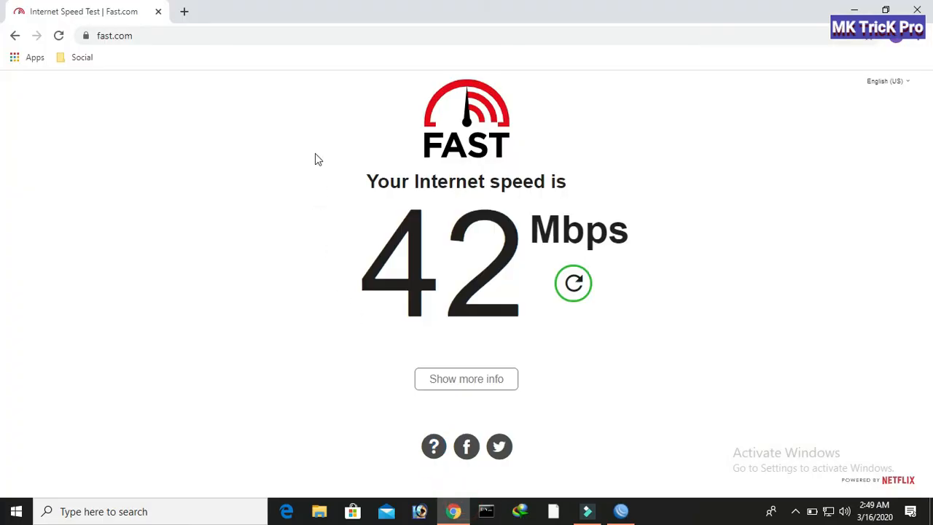
pyautogui.click(172, 38)
pyautogui.write('g')
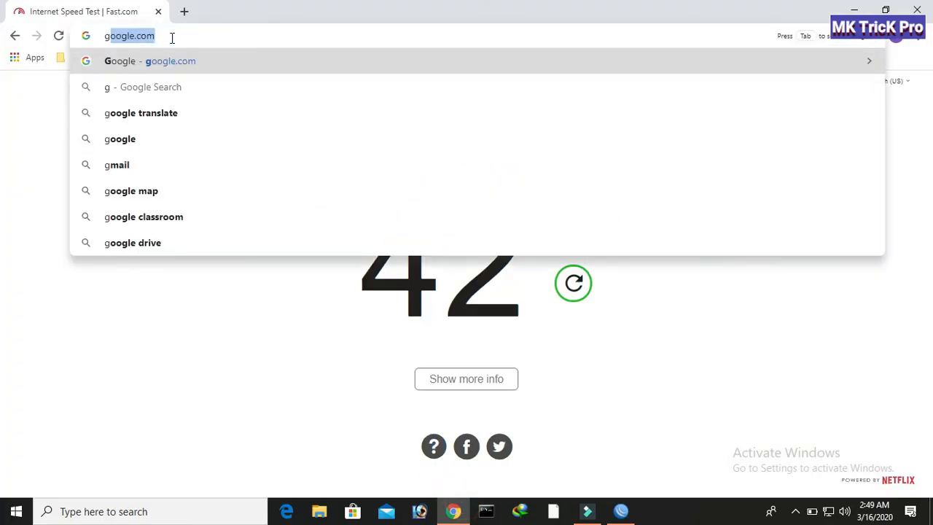
pyautogui.press('Return')
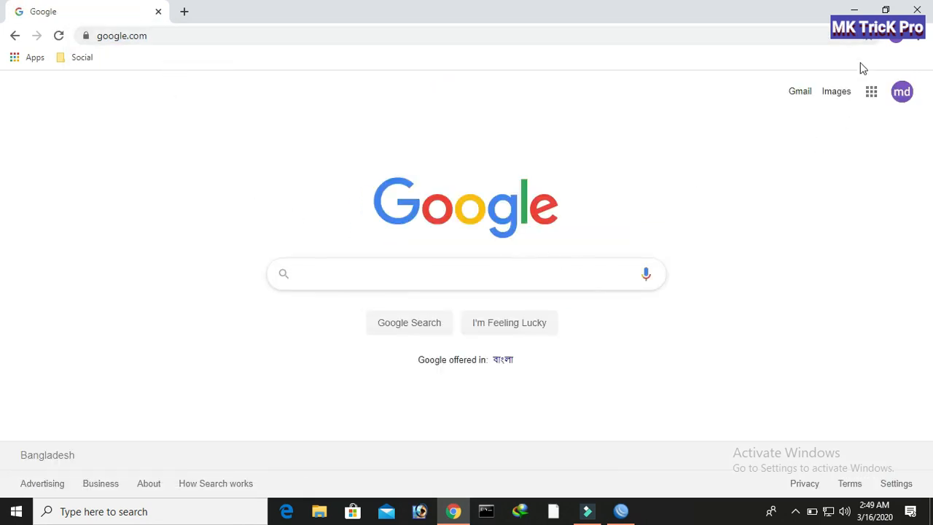
pyautogui.click(917, 9)
# Refresh the Windows desktop twice from its context menu.
pyautogui.rightClick(366, 130)
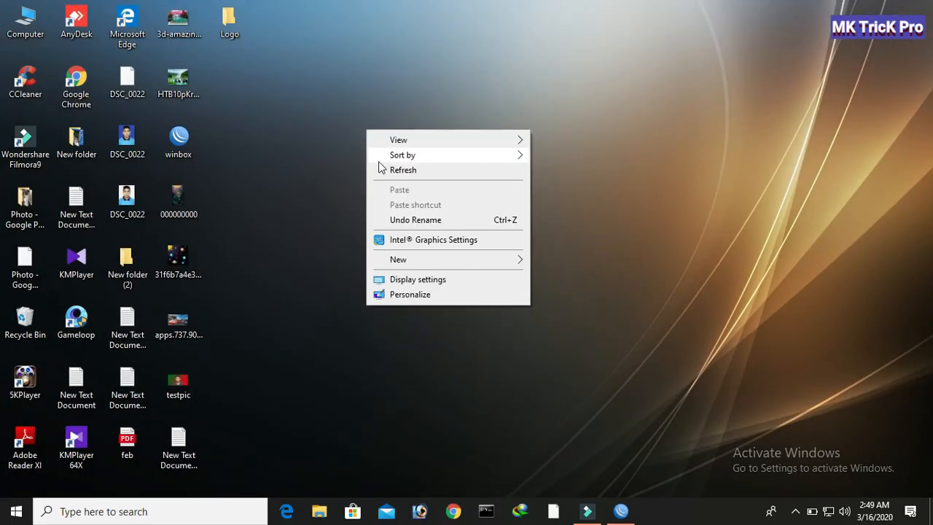
pyautogui.click(379, 165)
pyautogui.rightClick(346, 121)
pyautogui.click(363, 165)
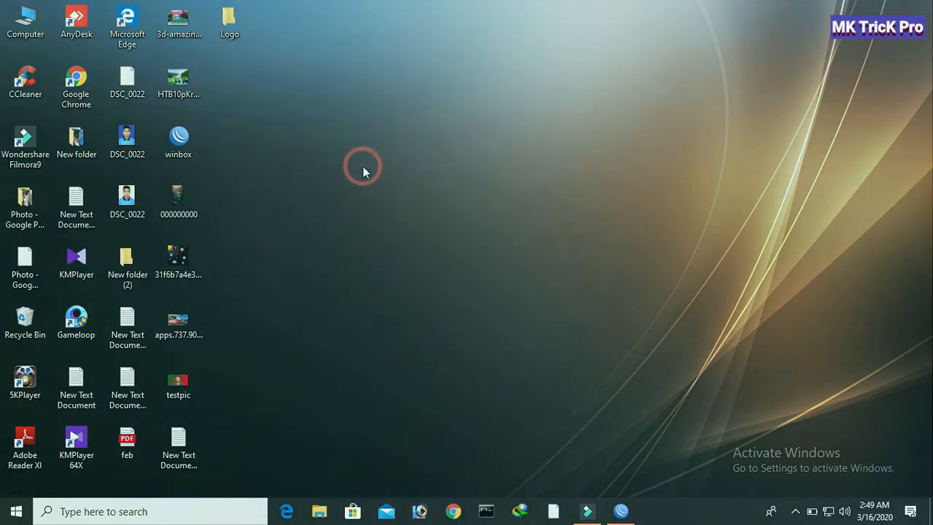